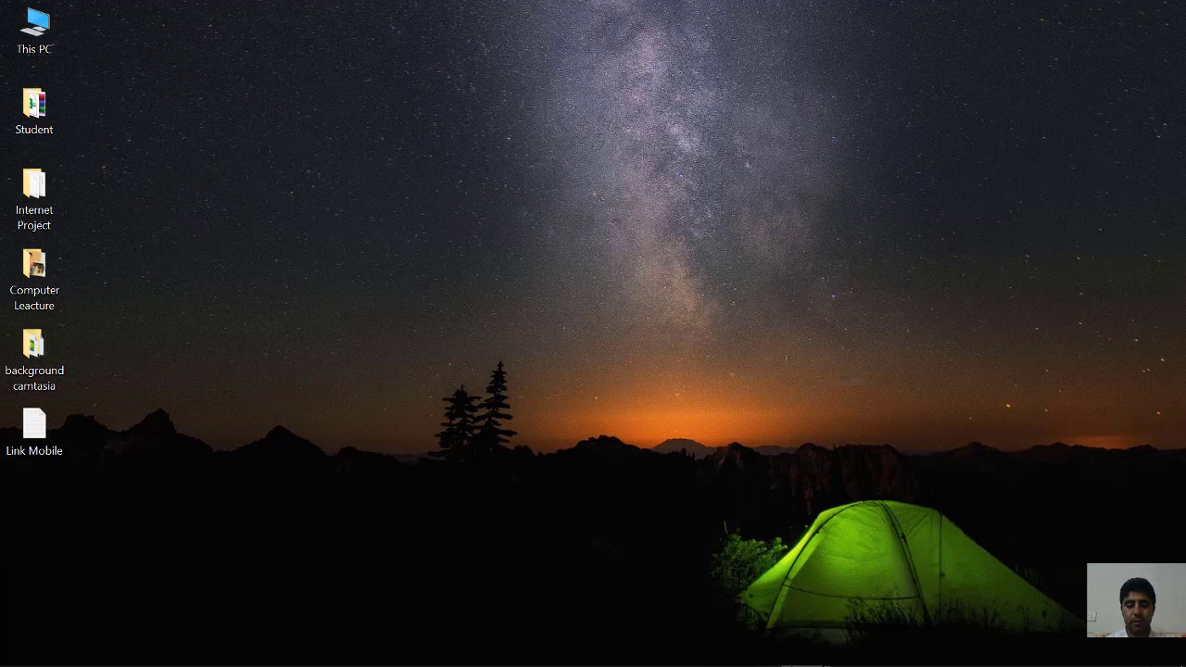
Launch PowerPoint from the taskbar and create a Blank Presentation.
mouse_move(769, 664)
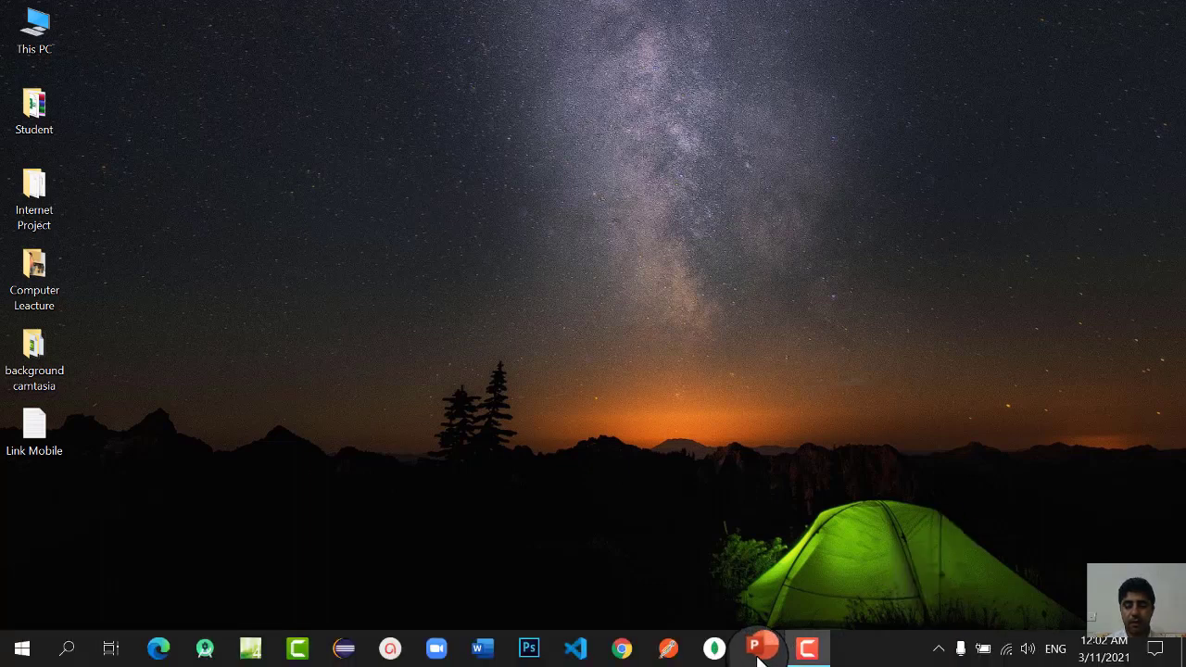
left_click(756, 649)
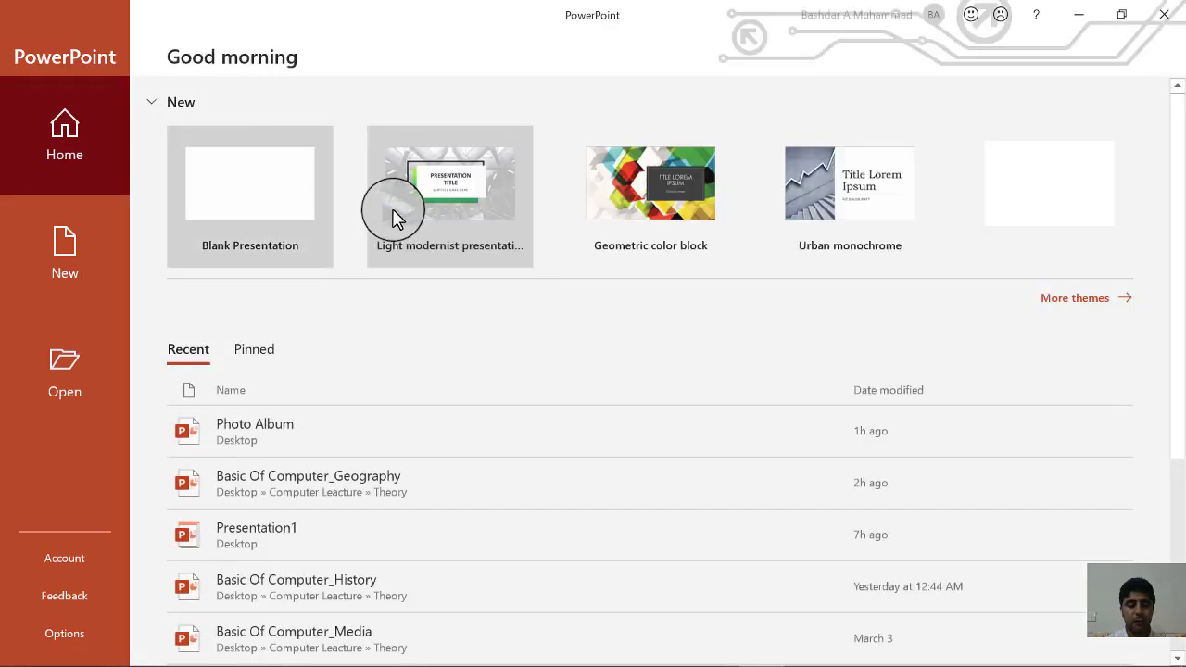
left_click(259, 193)
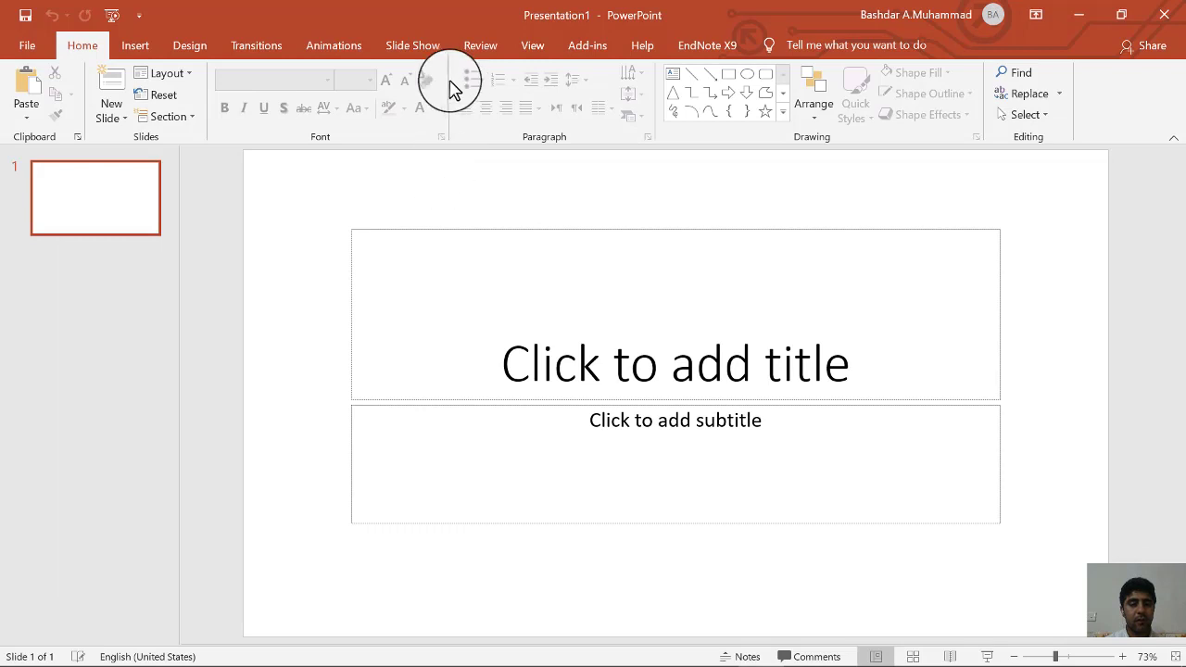
Show the View ribbon options for the blank title slide.
left_click(529, 44)
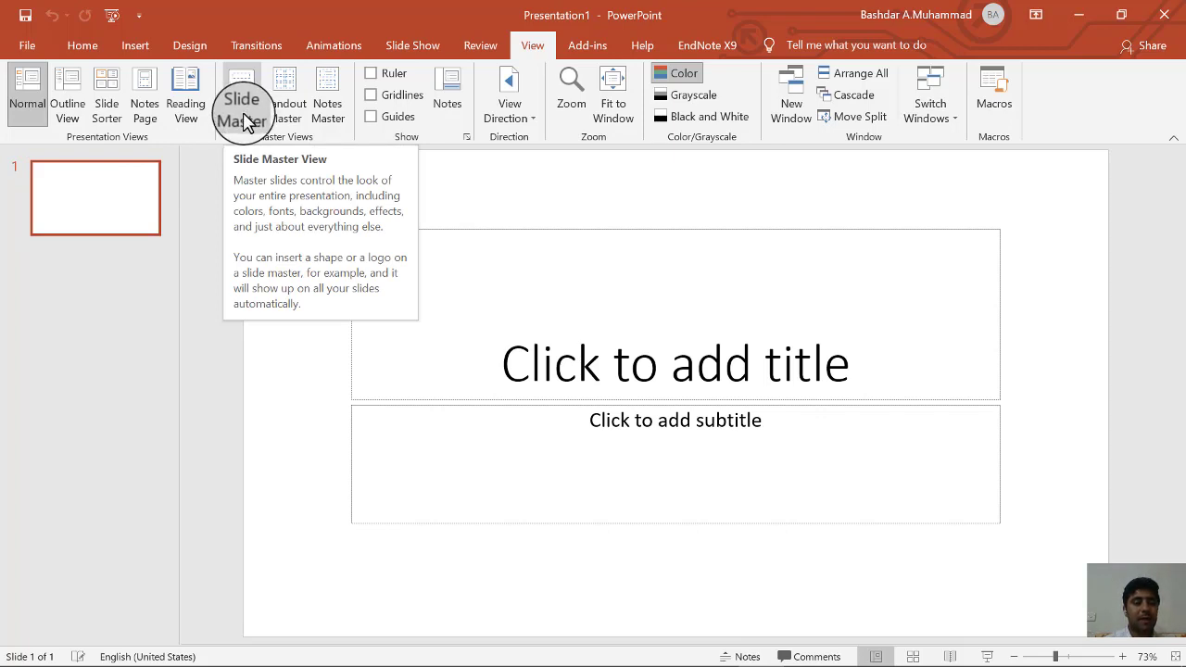
Enter Slide Master view and browse the Themes gallery.
left_click(244, 122)
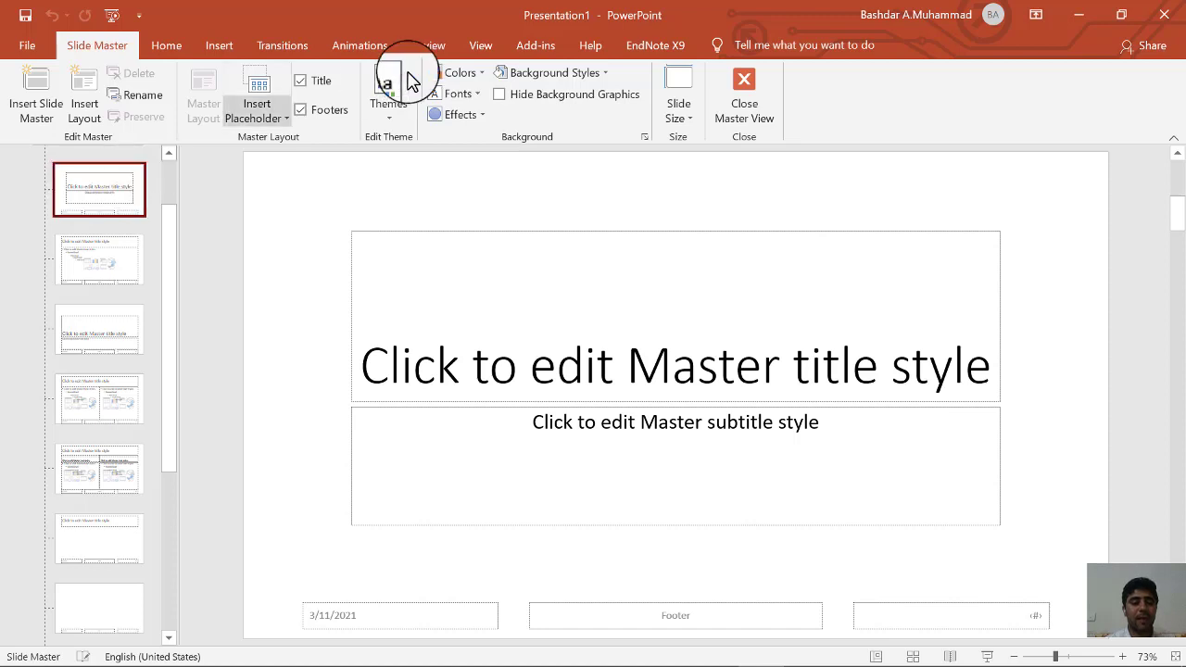
left_click(389, 116)
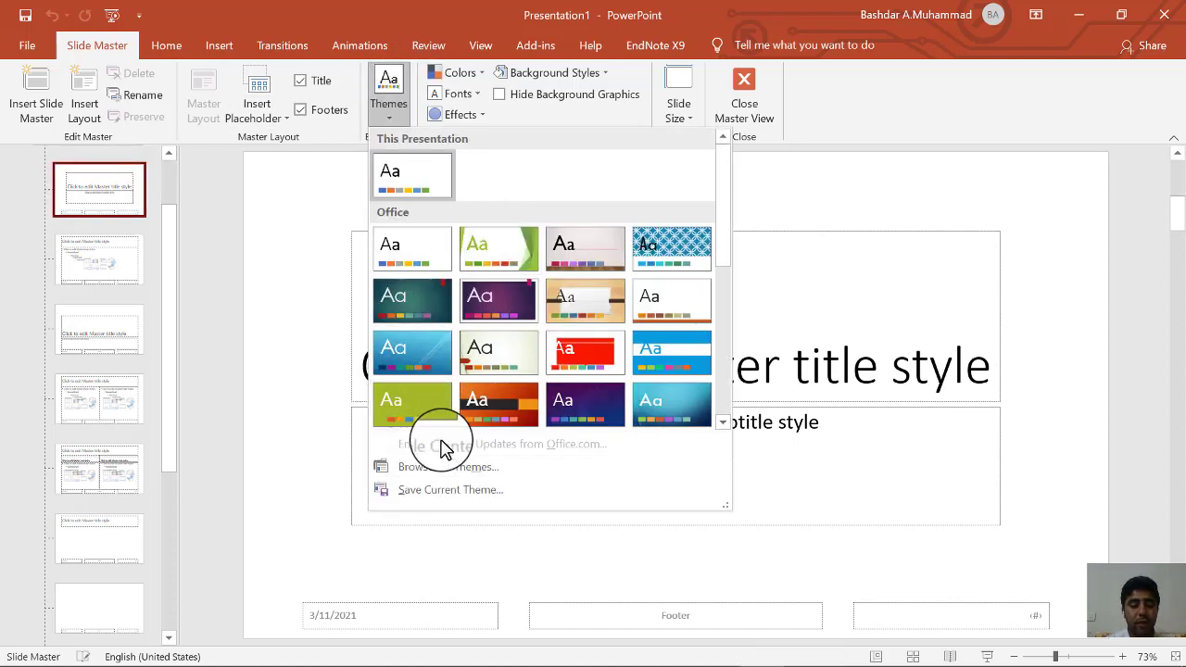
left_click(347, 176)
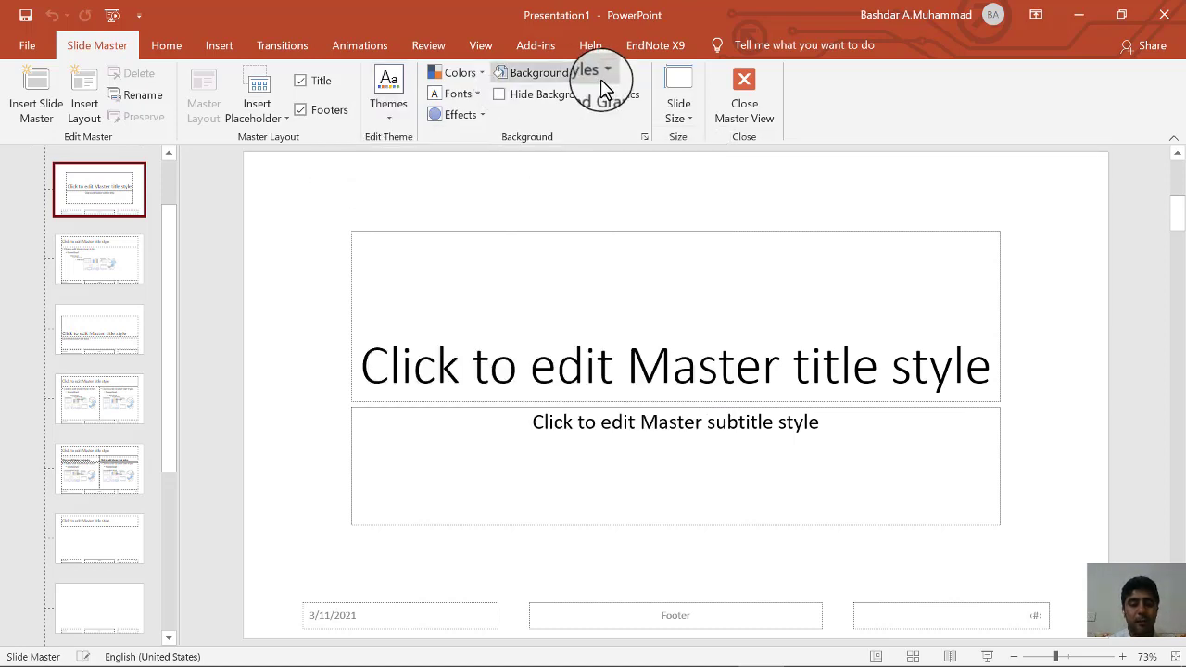
left_click(390, 118)
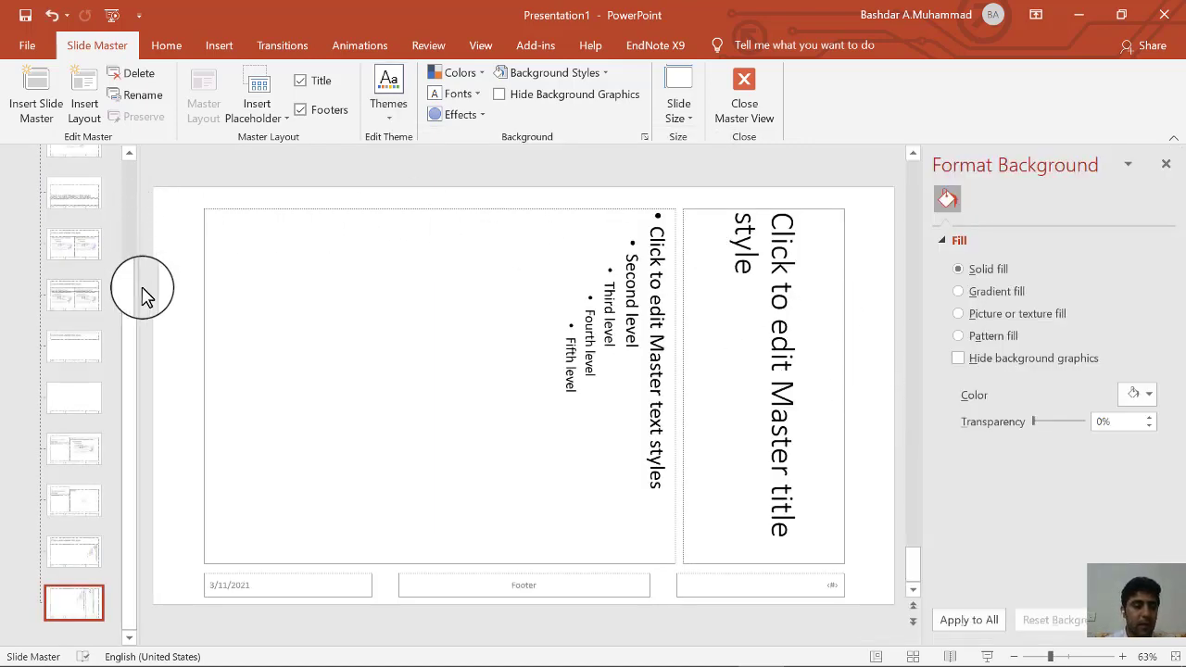
On the top slide master, try a blue spotlight gradient fill with an orange stop.
left_click_drag(131, 283, 118, 171)
left_click(95, 178)
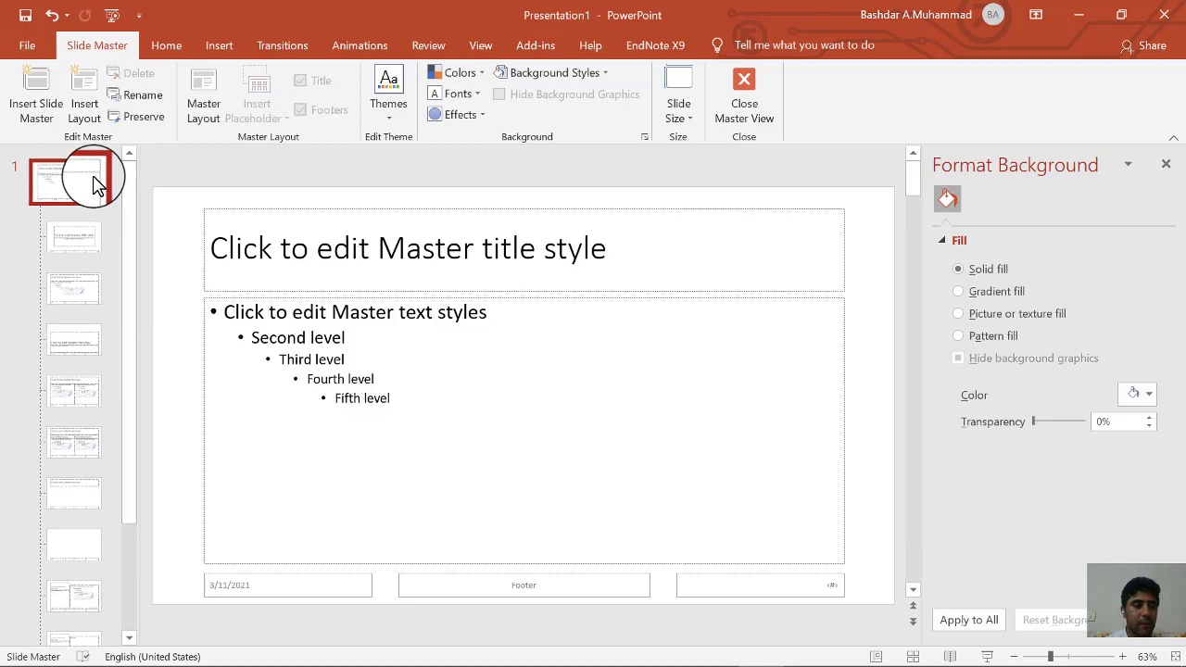
left_click(1010, 292)
left_click(1149, 395)
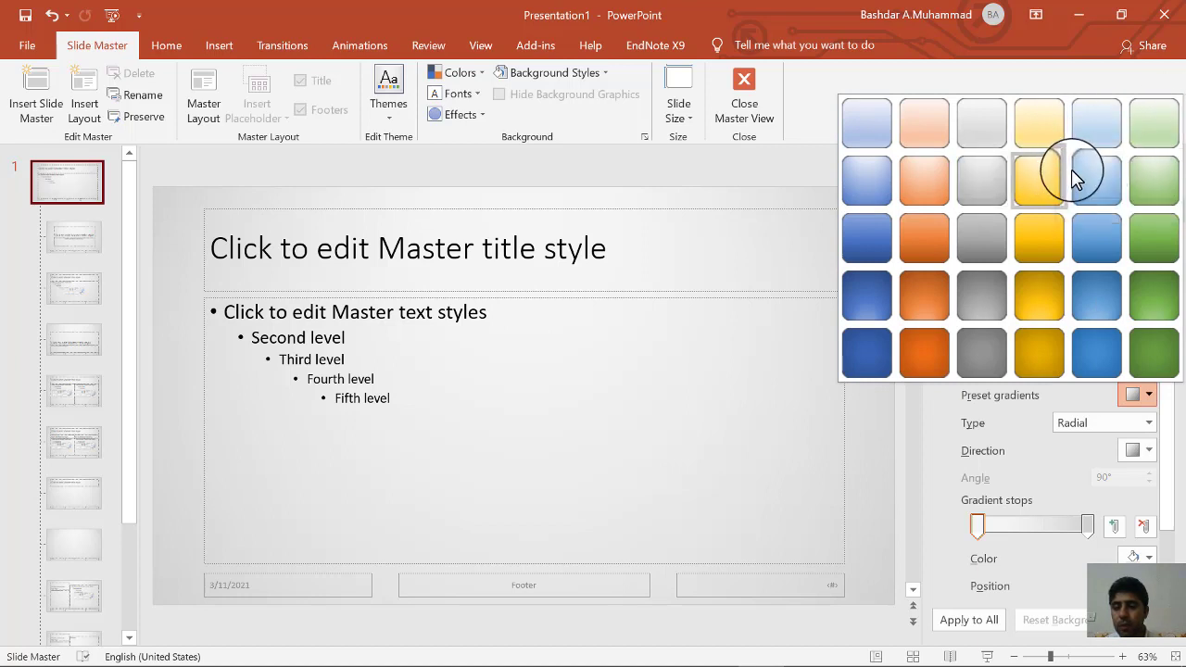
left_click(1093, 181)
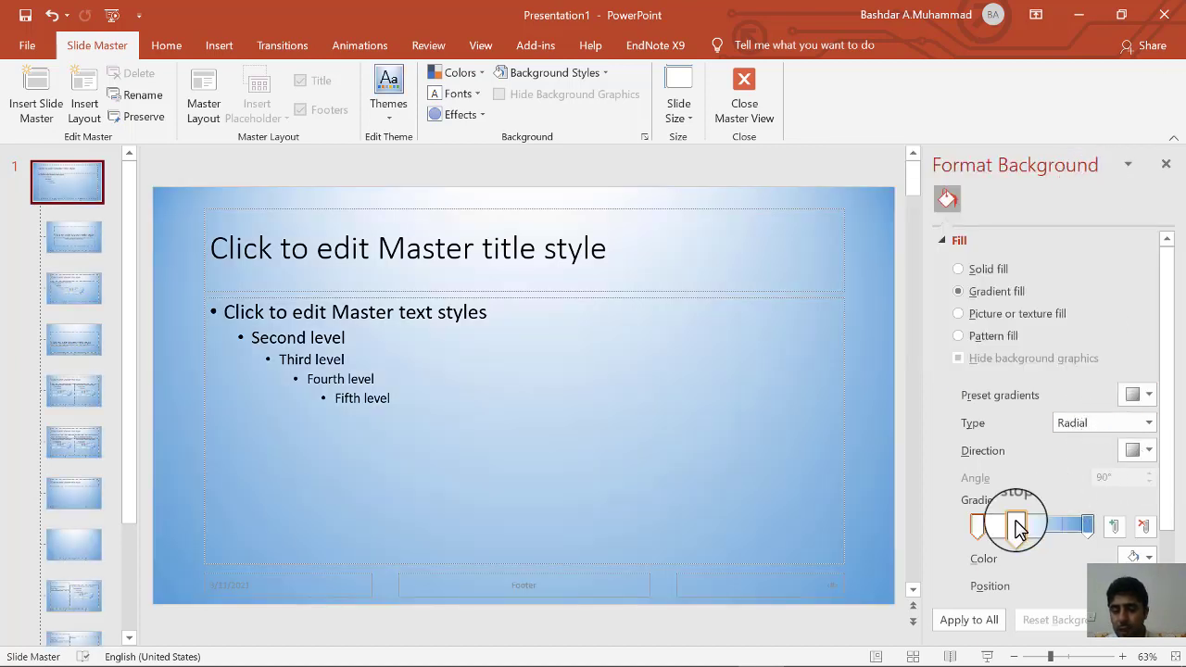
left_click_drag(1017, 525, 998, 525)
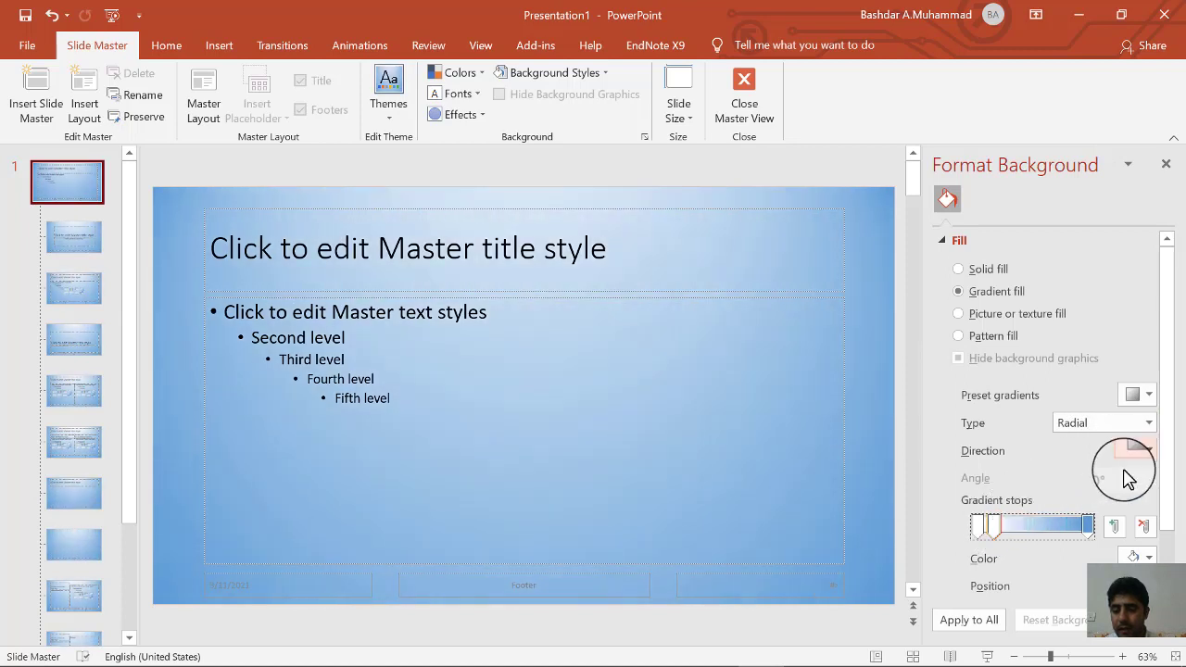
left_click(1145, 557)
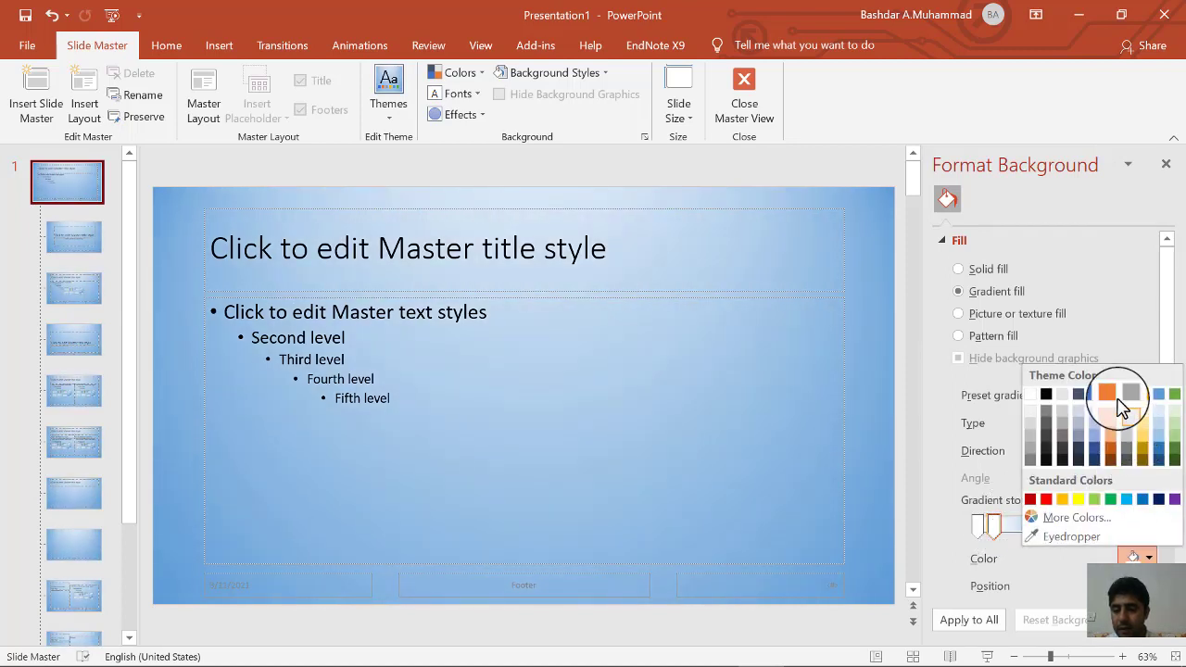
left_click(1110, 394)
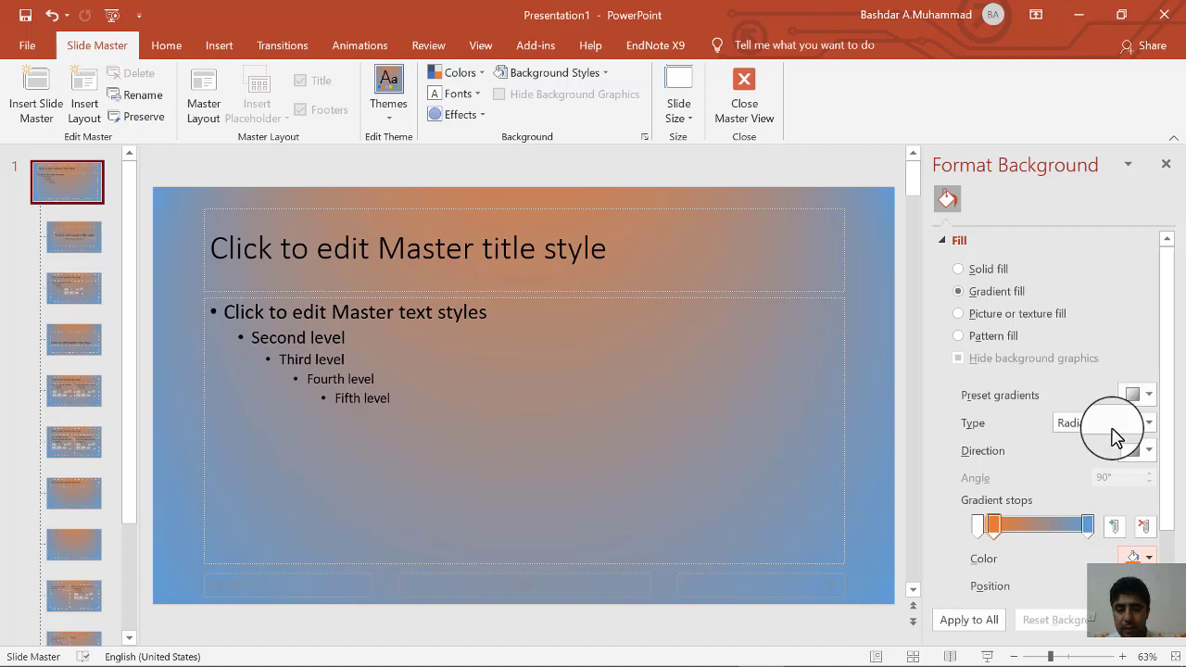
left_click(988, 524)
mouse_move(1011, 528)
left_mouse_down()
mouse_move(990, 529)
mouse_move(1054, 528)
mouse_move(1045, 522)
left_mouse_up()
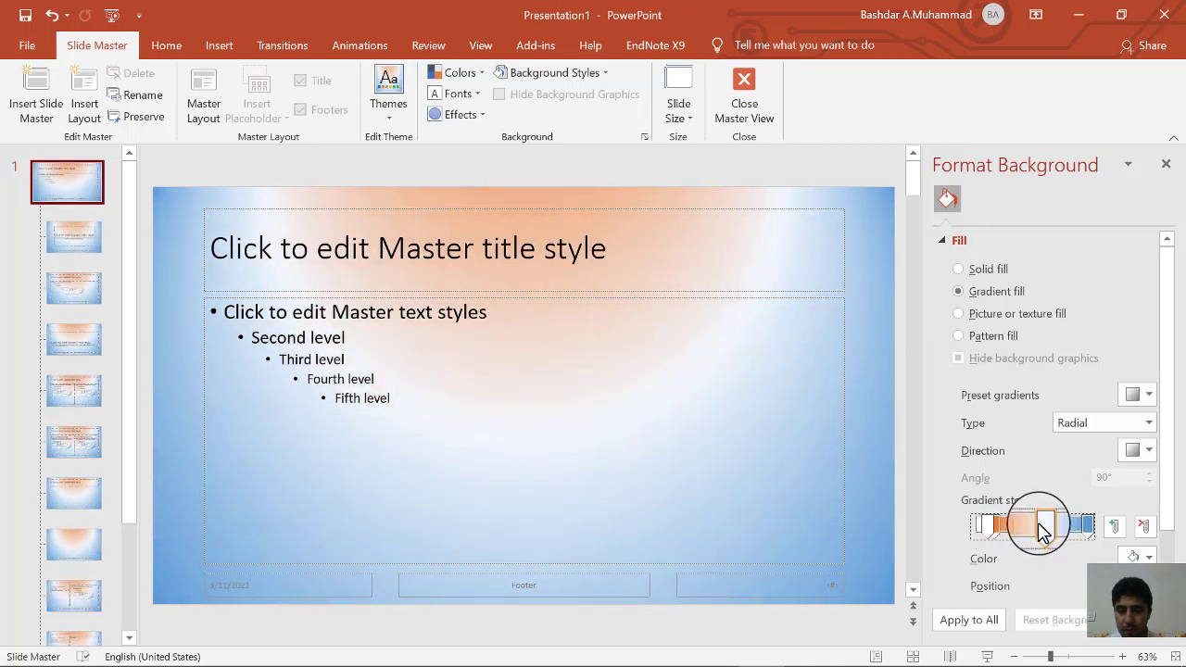
Test a centre-radiating direction, then apply the light green preset gradient.
left_click(1143, 394)
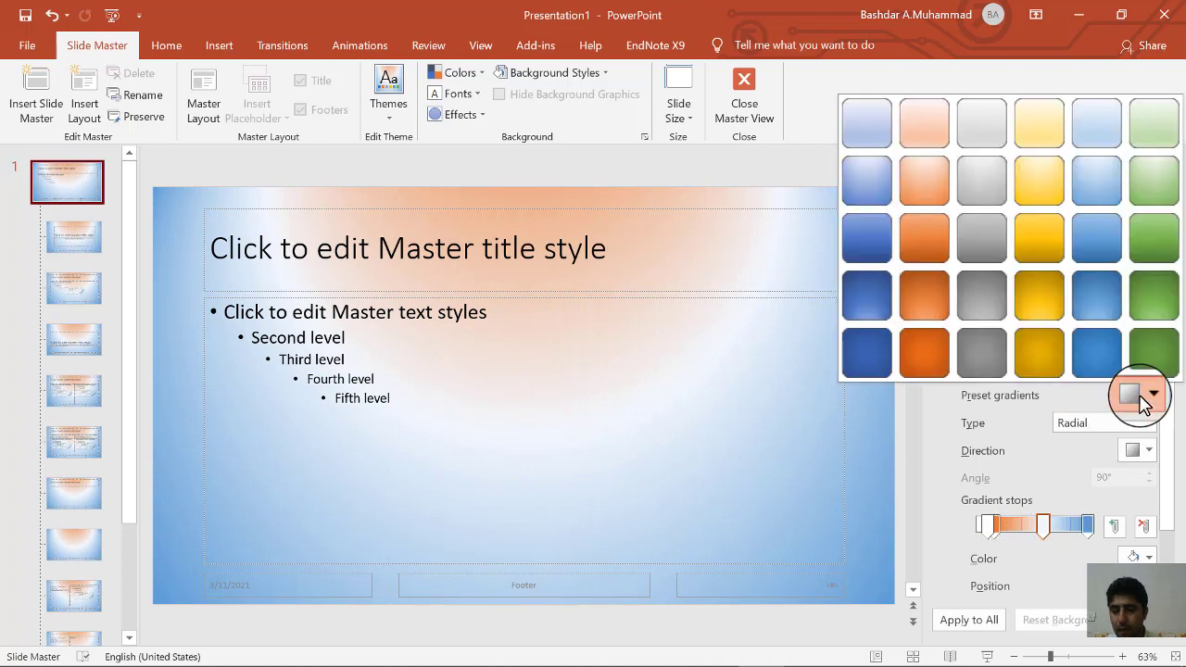
left_click(1148, 423)
left_click(1145, 450)
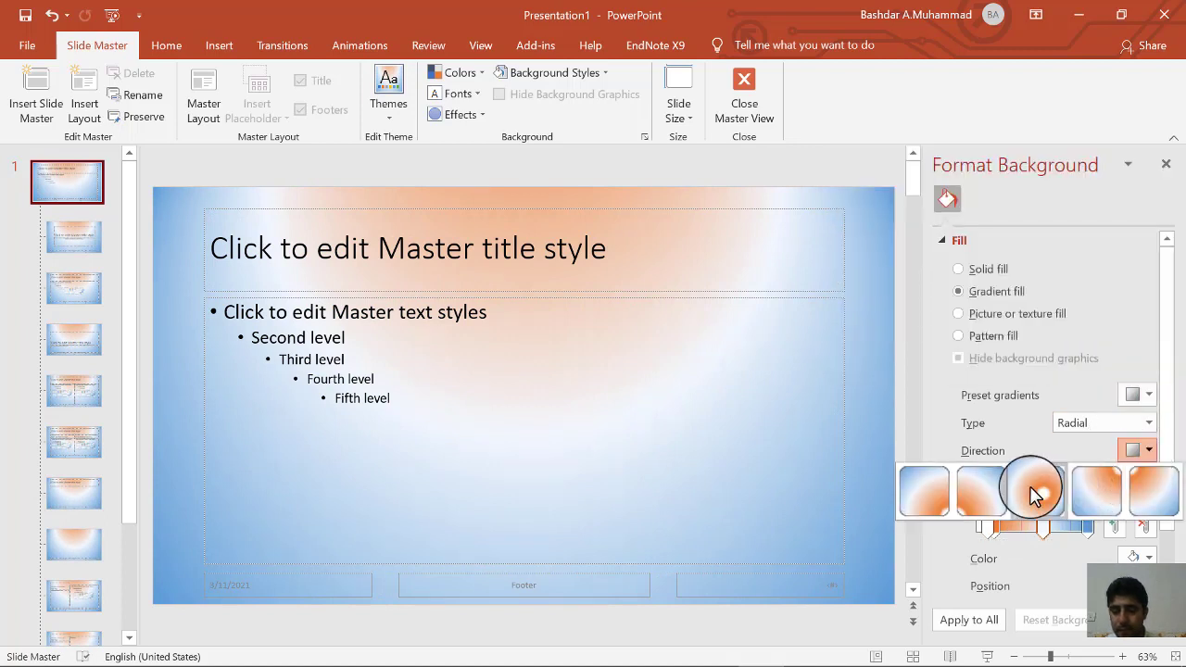
left_click(1029, 486)
left_click(1045, 526)
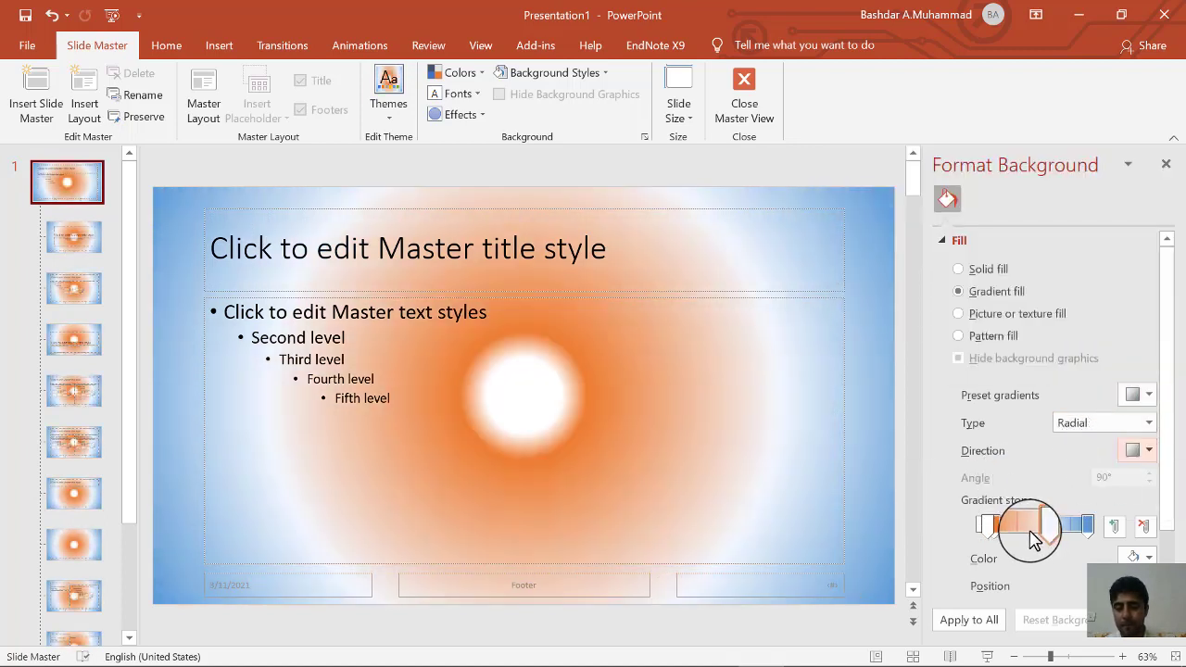
left_click_drag(1038, 527, 1005, 525)
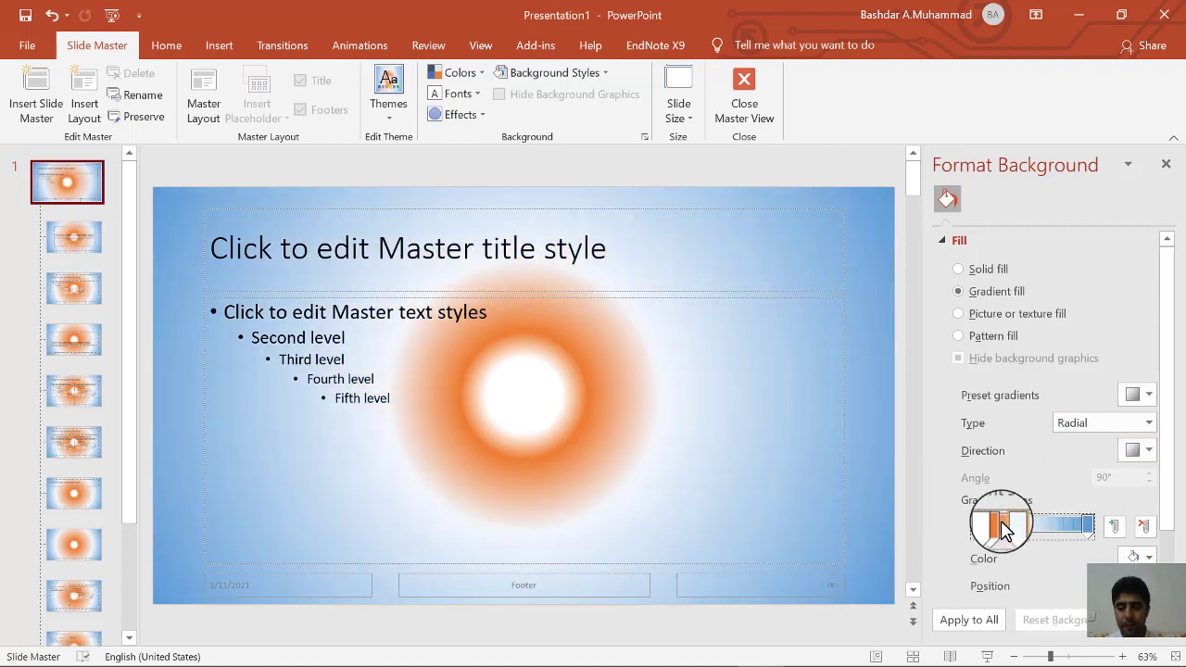
left_click(1140, 398)
left_click(1145, 135)
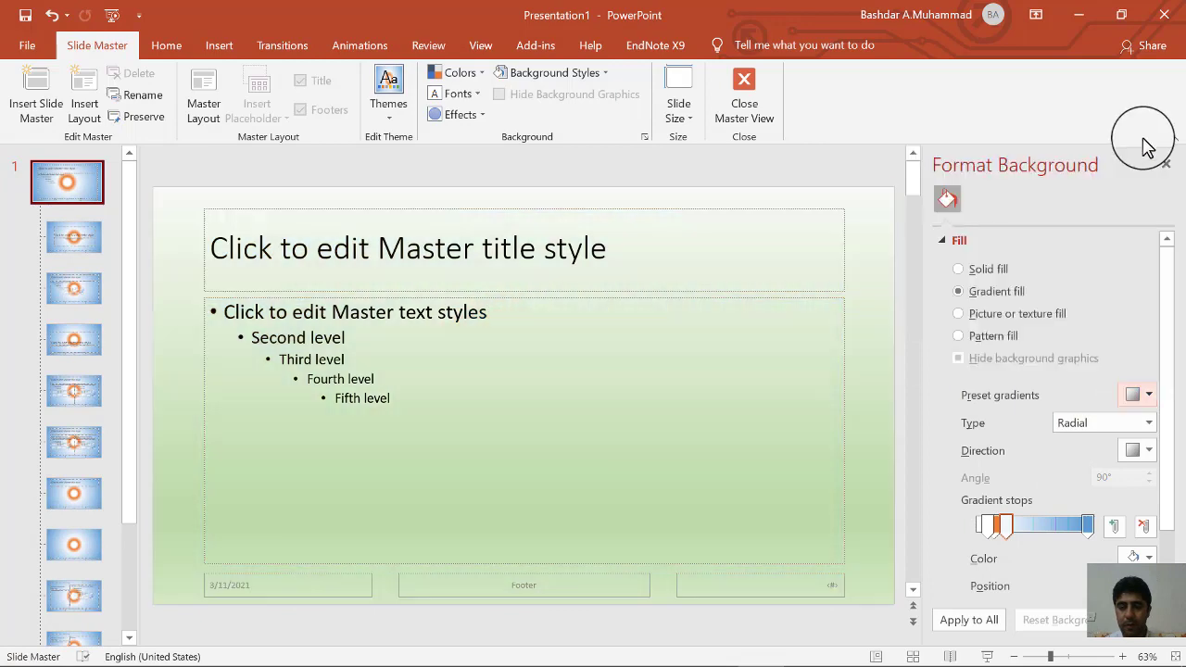
Make the green gradient rectangular from the centre, with the 80% stop at 48% transparency.
left_click(1149, 425)
left_click(1084, 482)
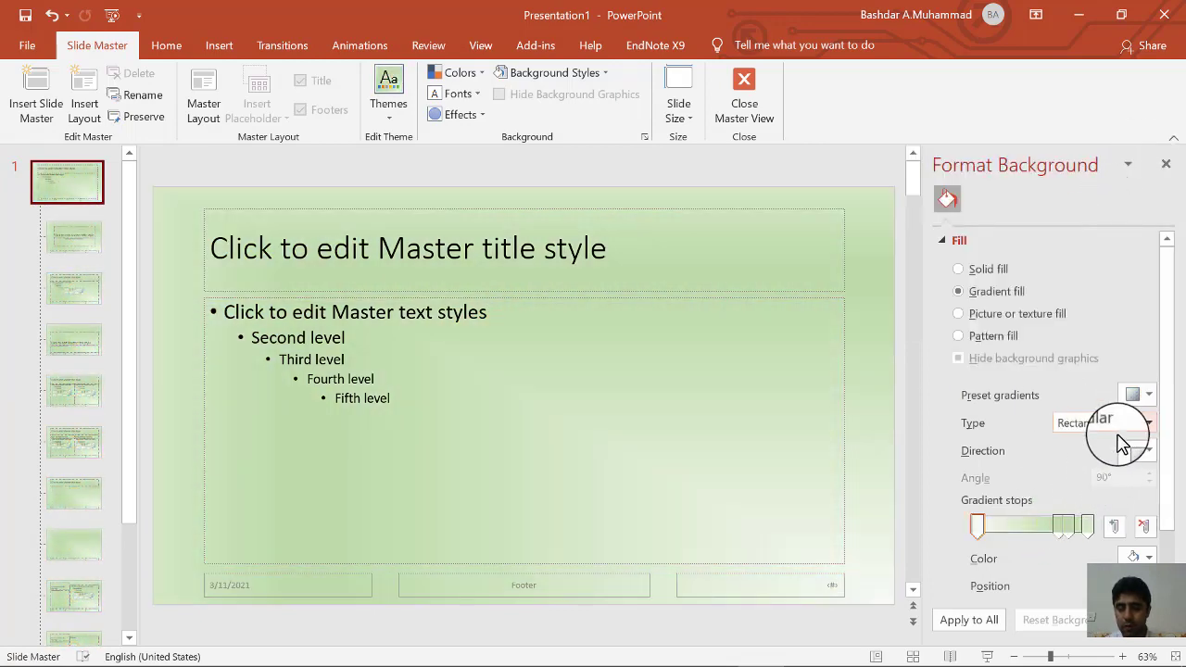
mouse_move(1059, 525)
left_mouse_down()
mouse_move(1014, 526)
mouse_move(1068, 528)
left_mouse_up()
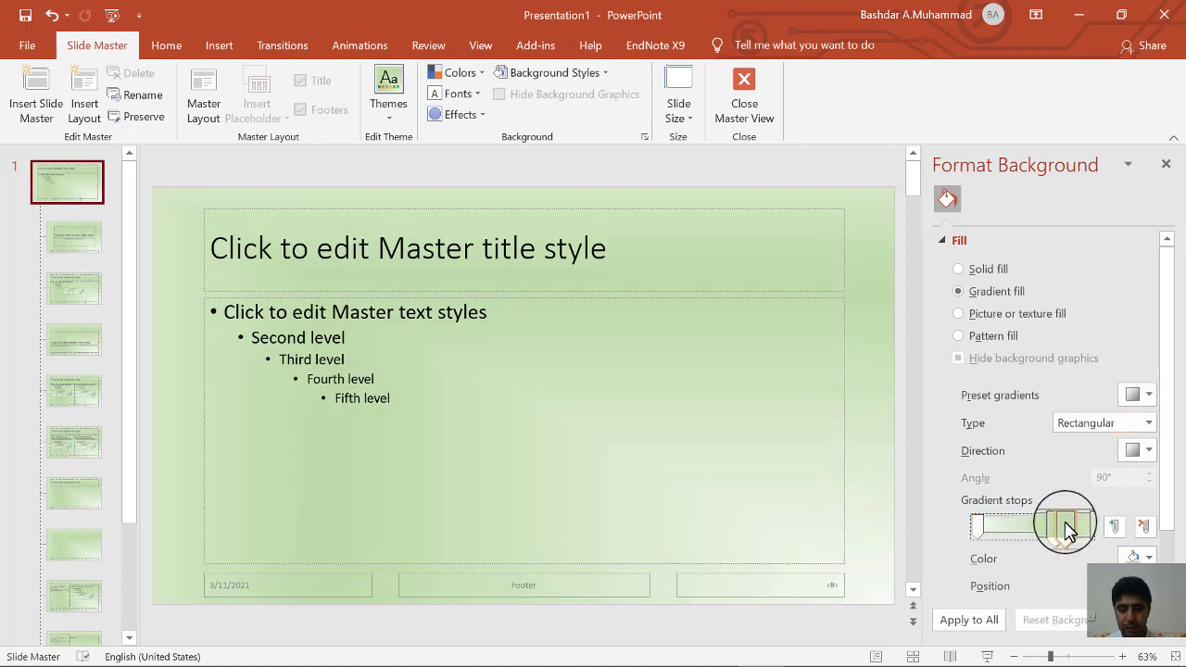
left_click(1148, 451)
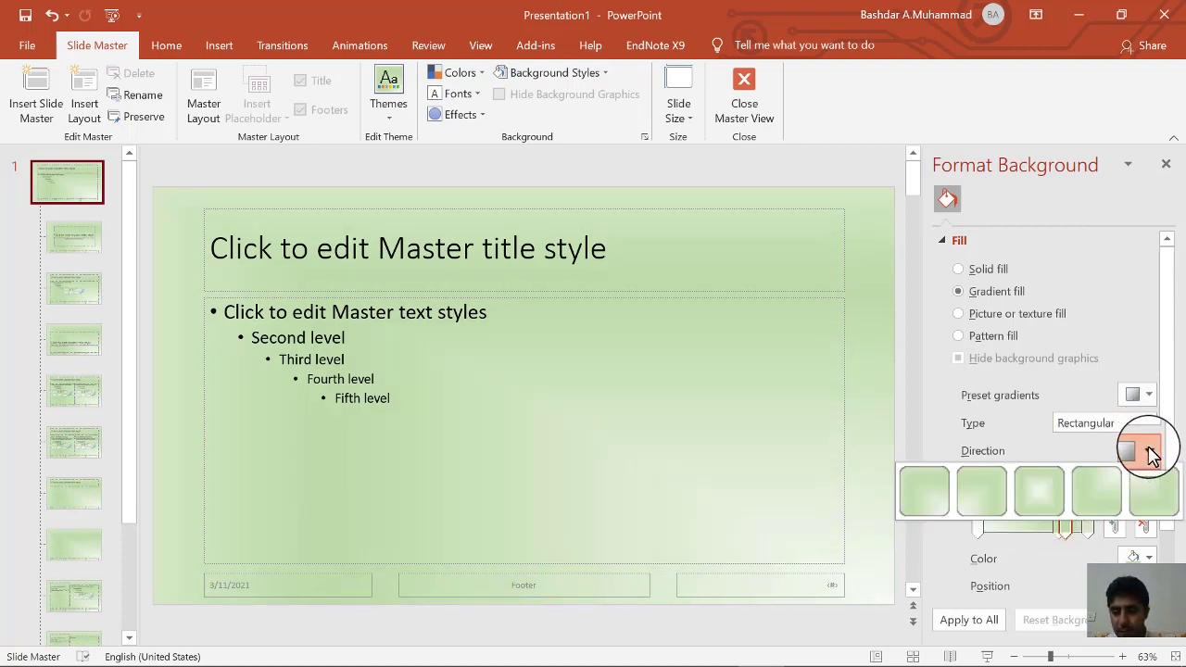
left_click(1029, 489)
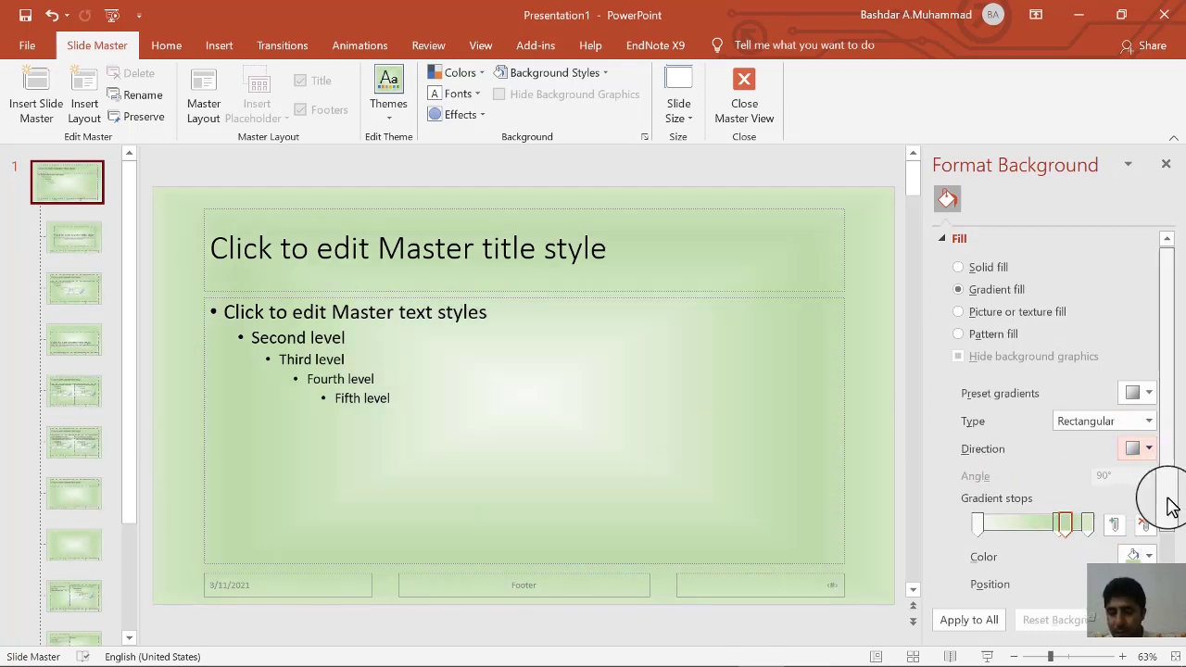
scroll(1164, 498, "down", 2)
left_click_drag(1047, 547, 1072, 548)
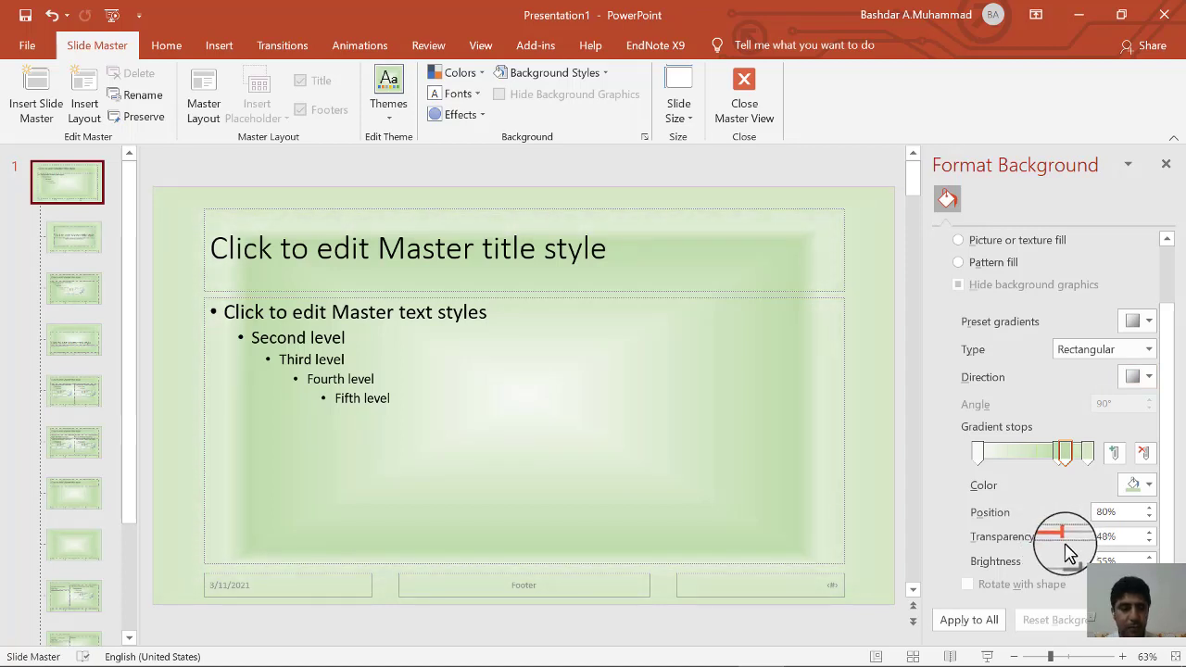
Set the theme fonts to Franklin Gothic and apply a new theme effects set.
left_click(460, 73)
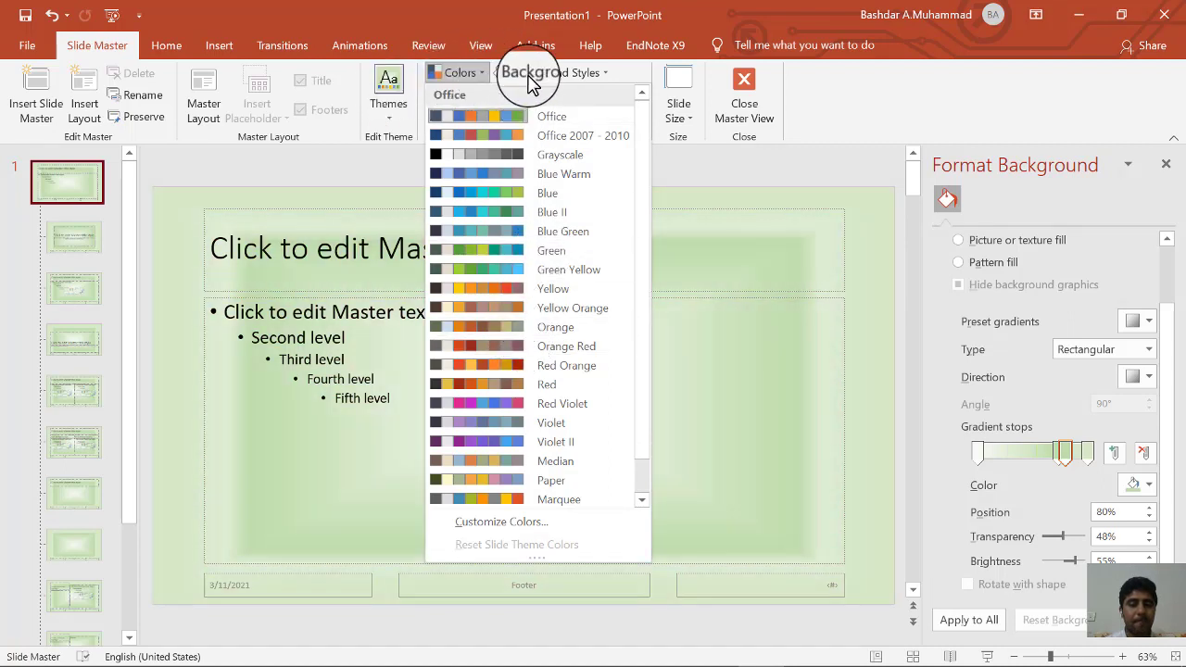
left_click(463, 74)
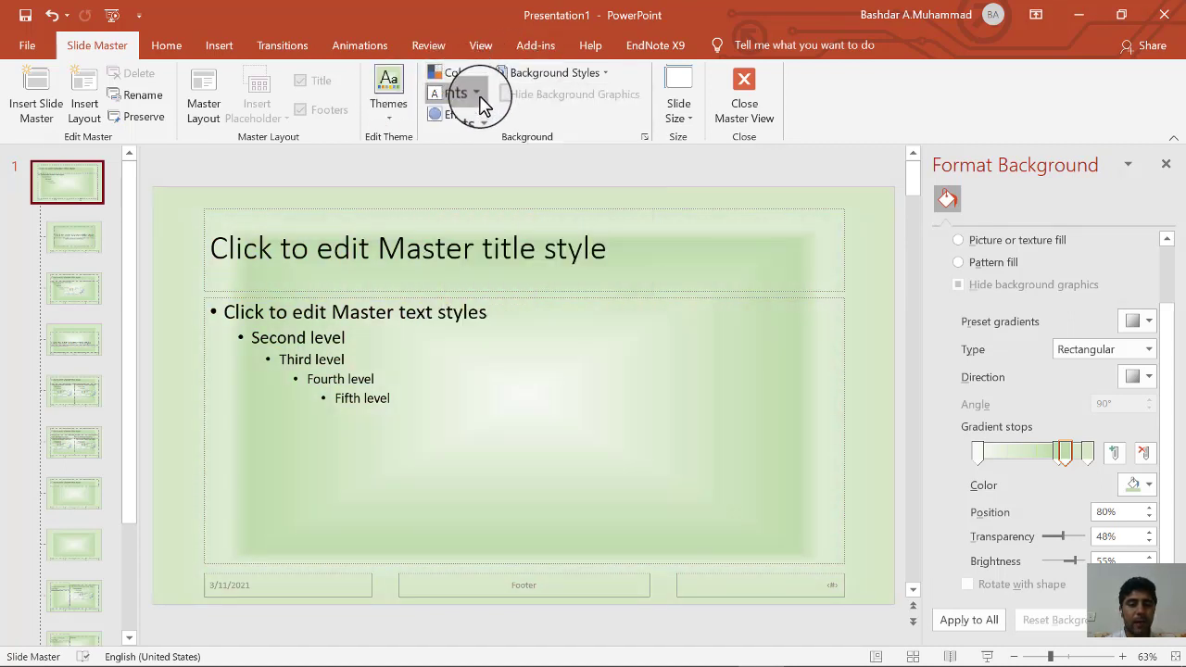
left_click(478, 95)
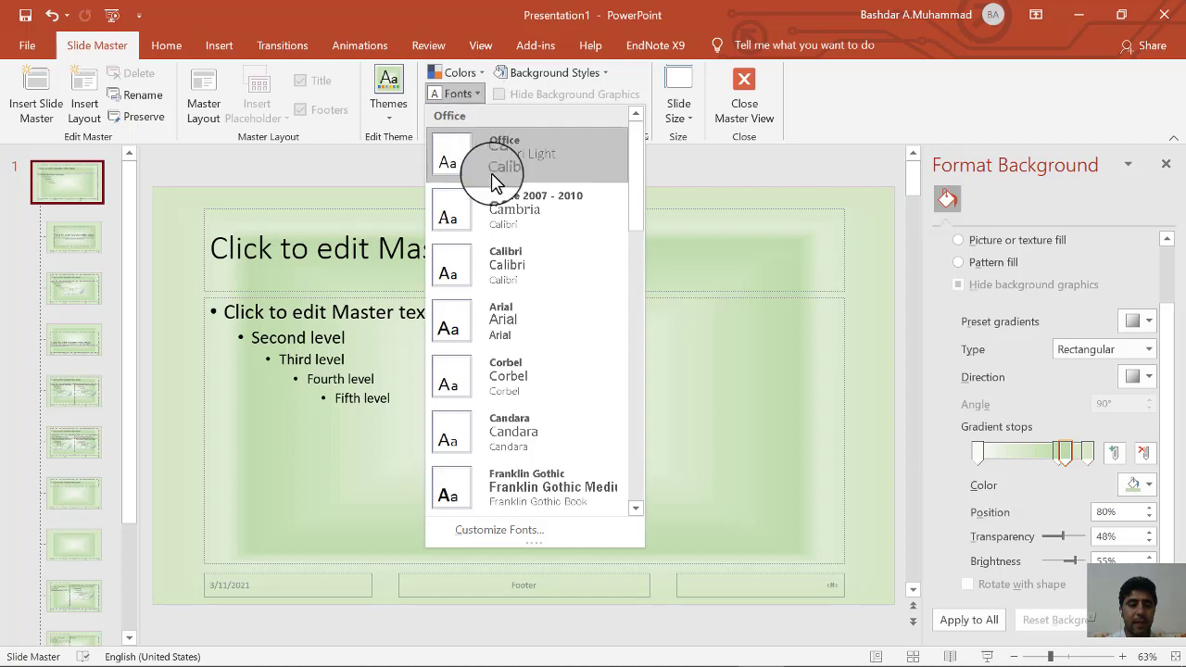
left_click(556, 472)
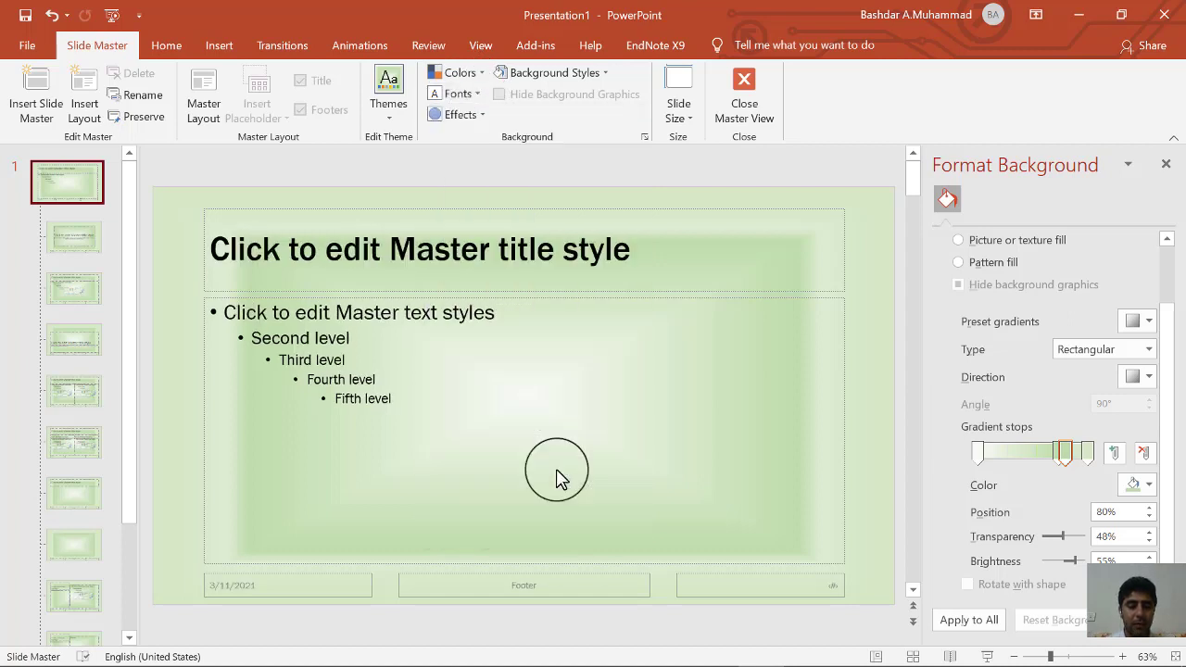
left_click(474, 127)
left_click(518, 259)
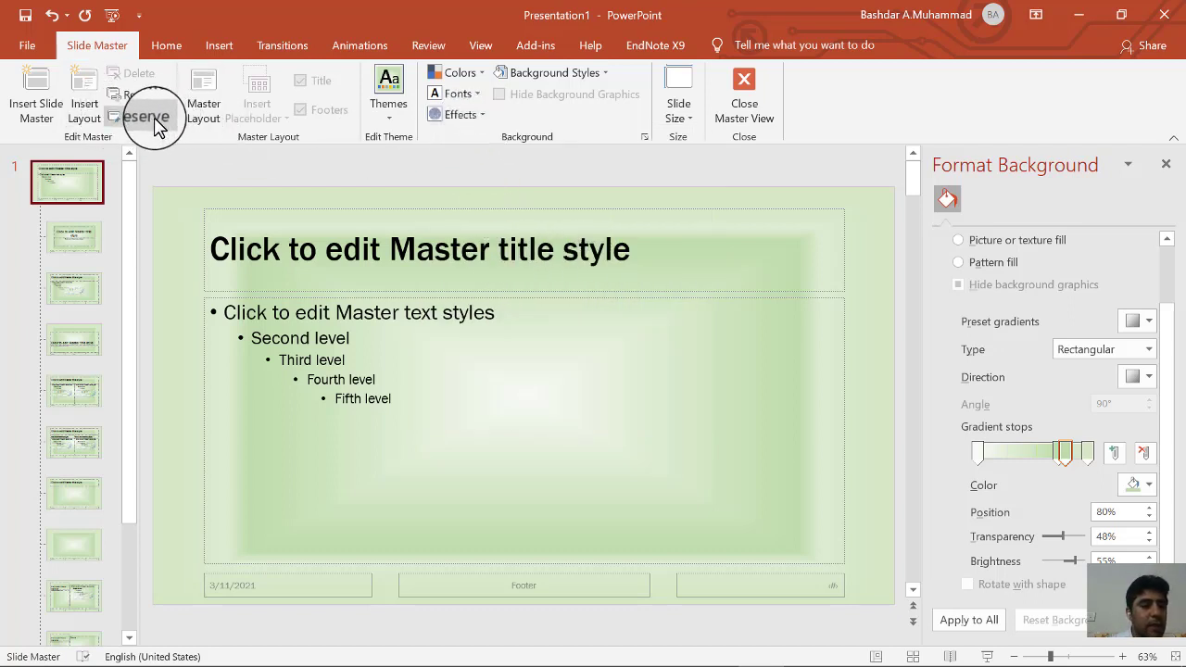
Keep all placeholders checked in the Master Layout options.
left_click(212, 125)
left_click(527, 294)
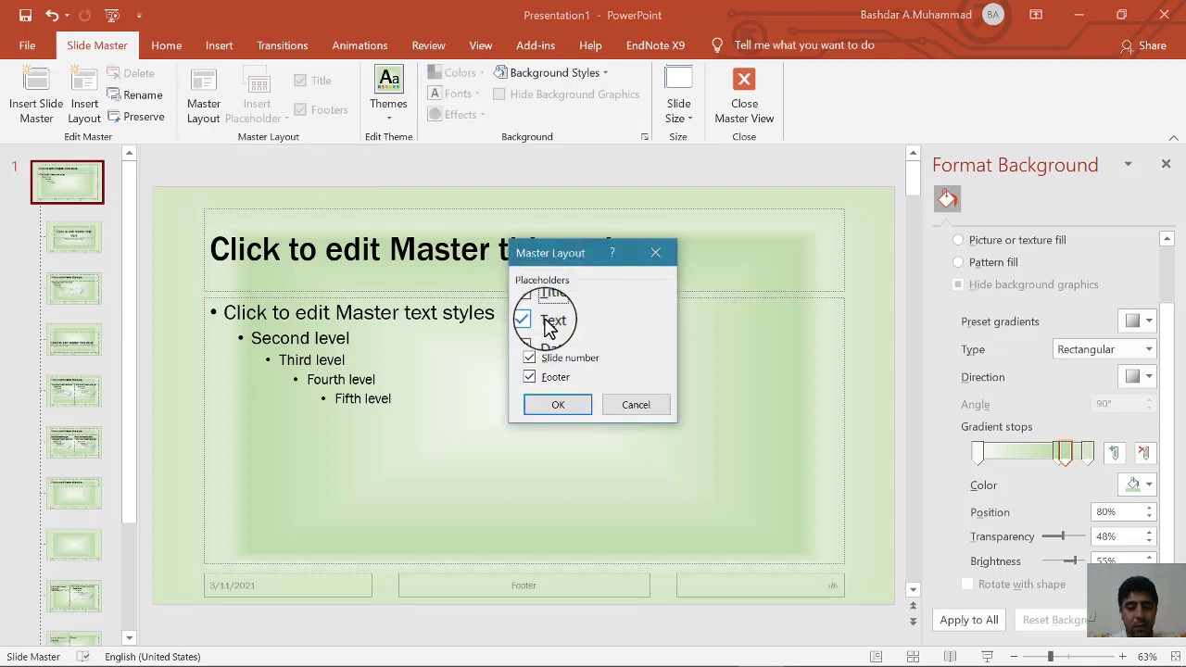
left_click(577, 405)
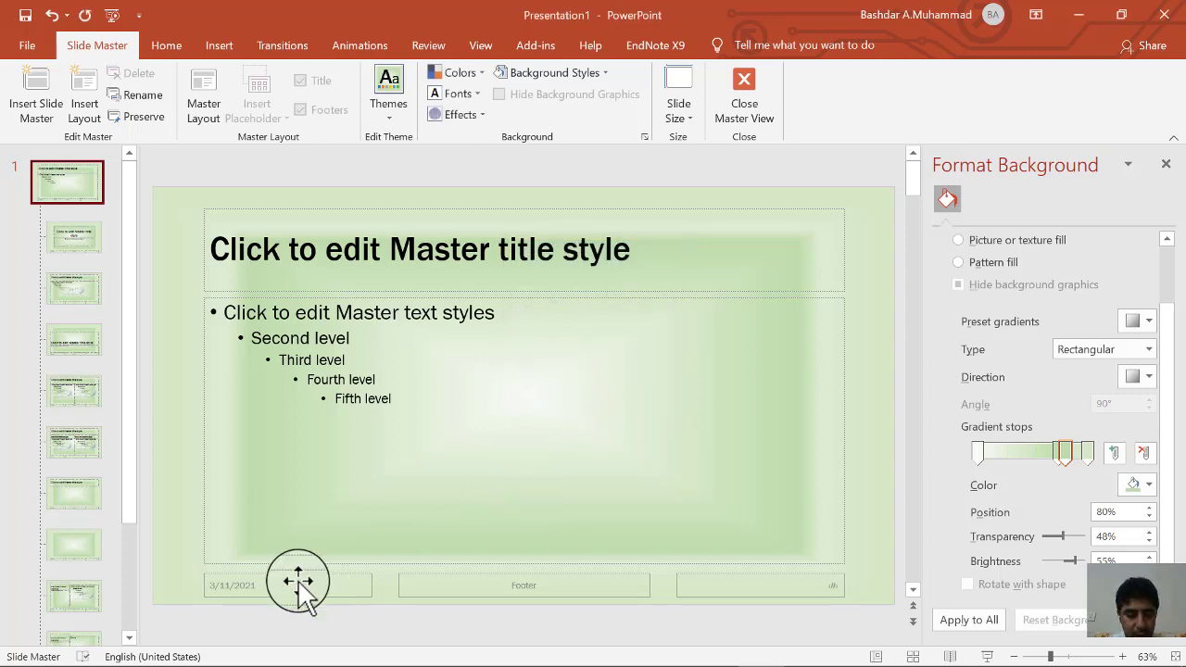
Type 'Computer' into the slide master's footer placeholder.
left_click(542, 585)
type("Computer")
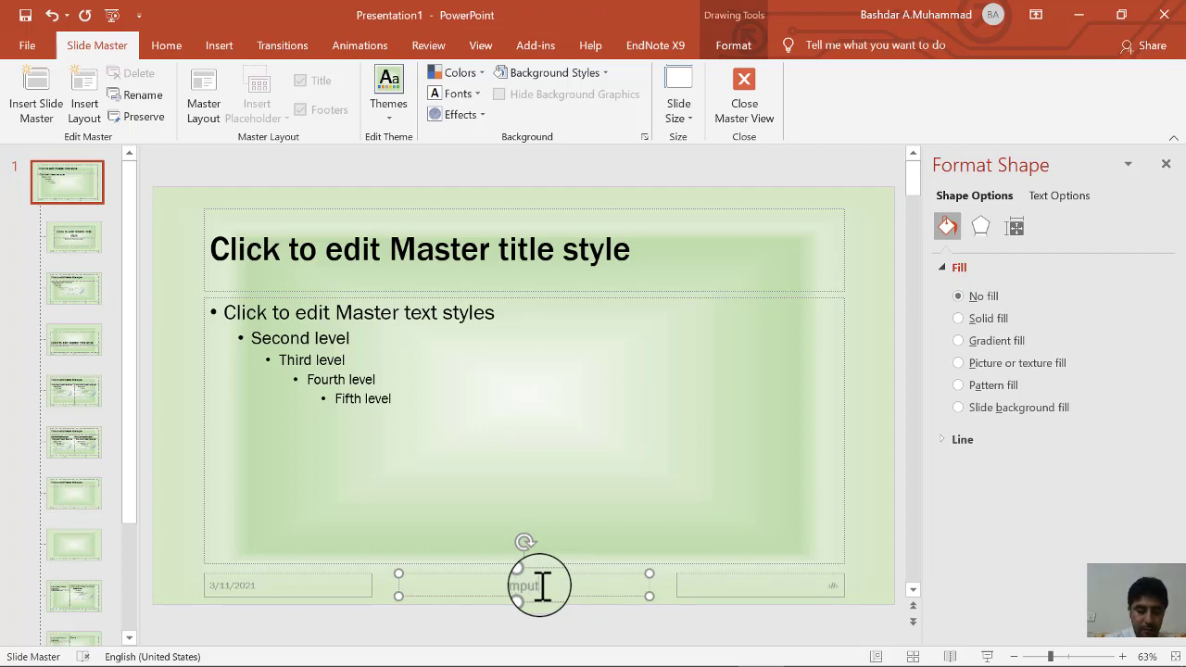
left_click(781, 220)
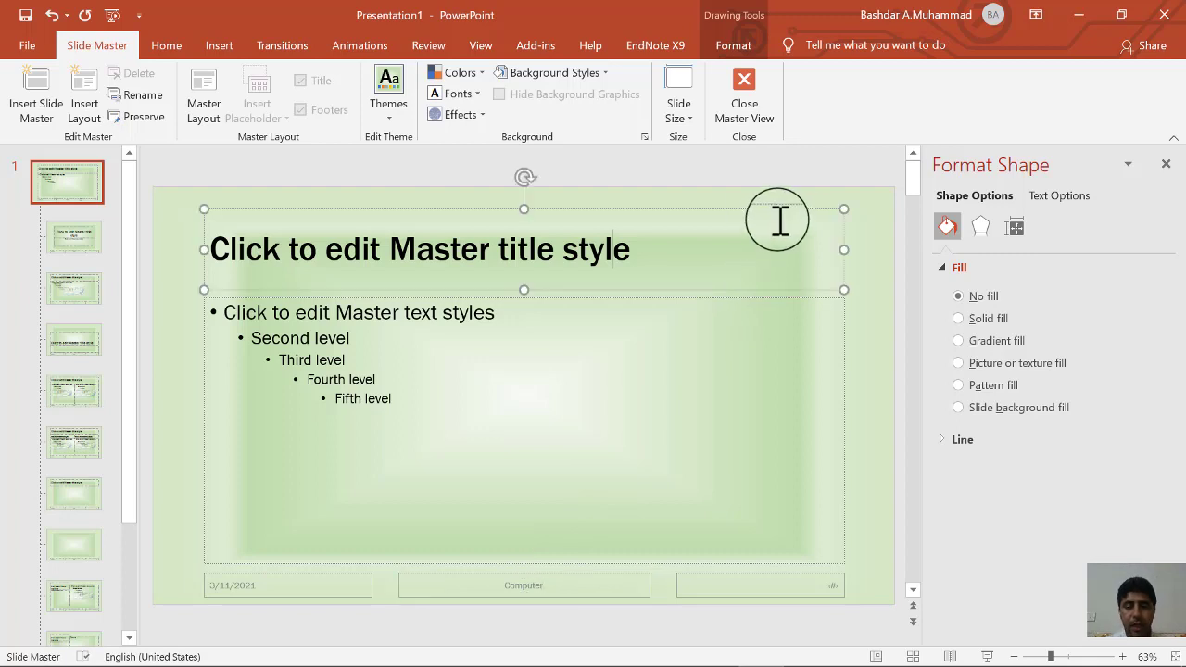
left_click(673, 189)
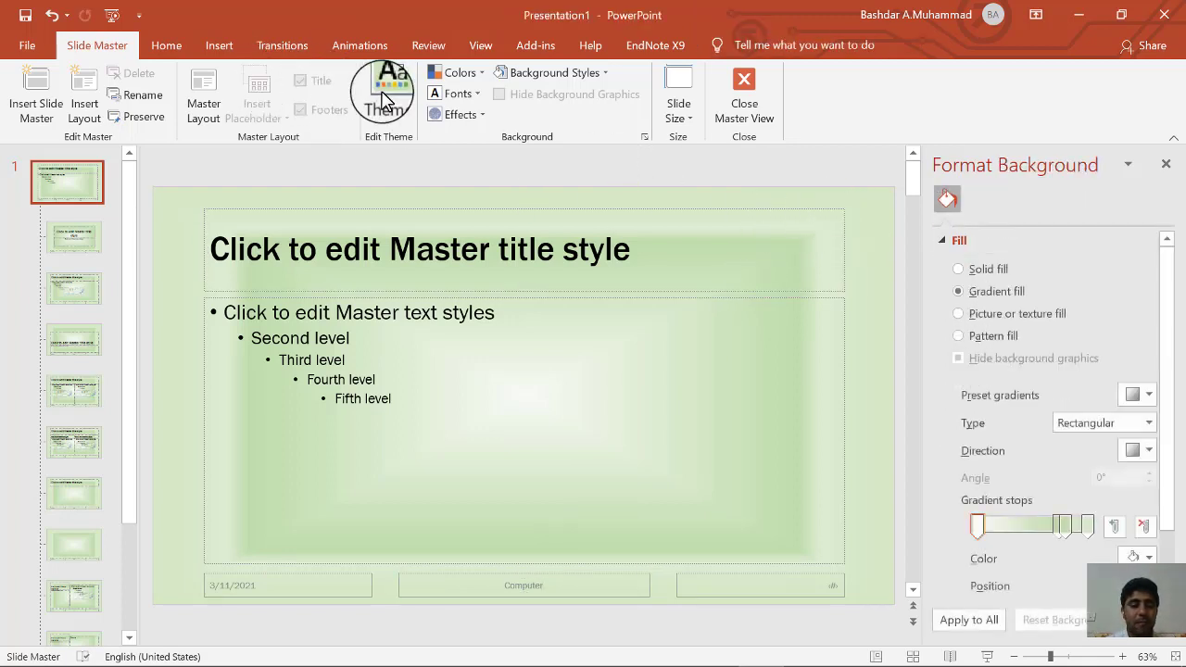
left_click(219, 46)
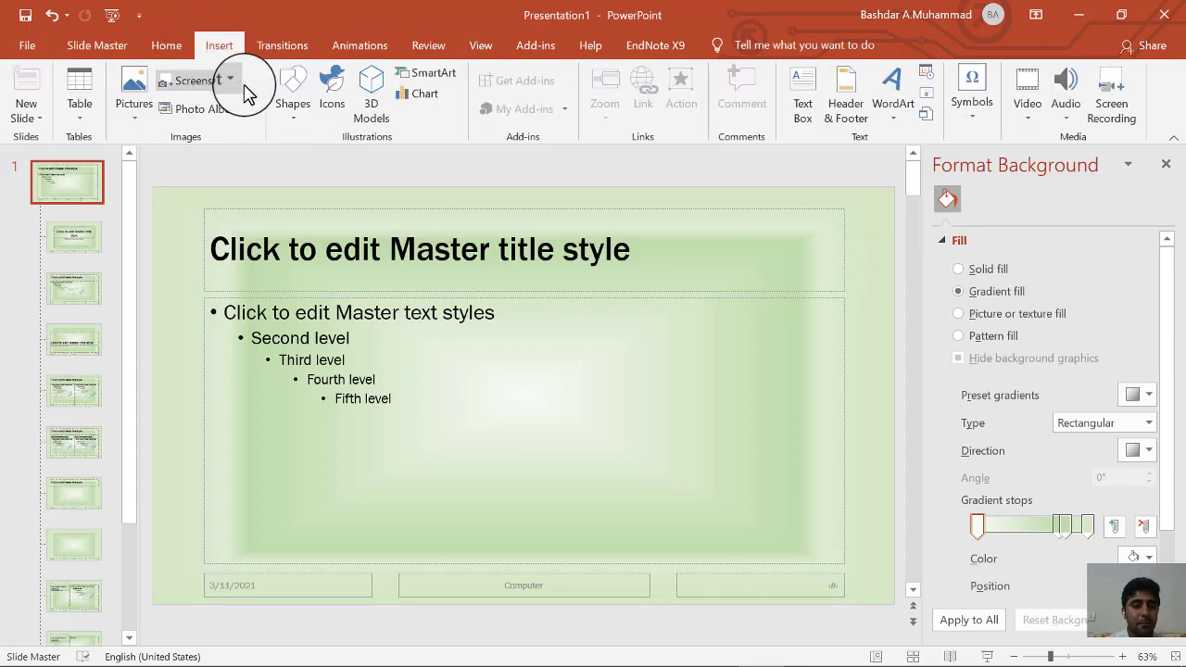
left_click(137, 113)
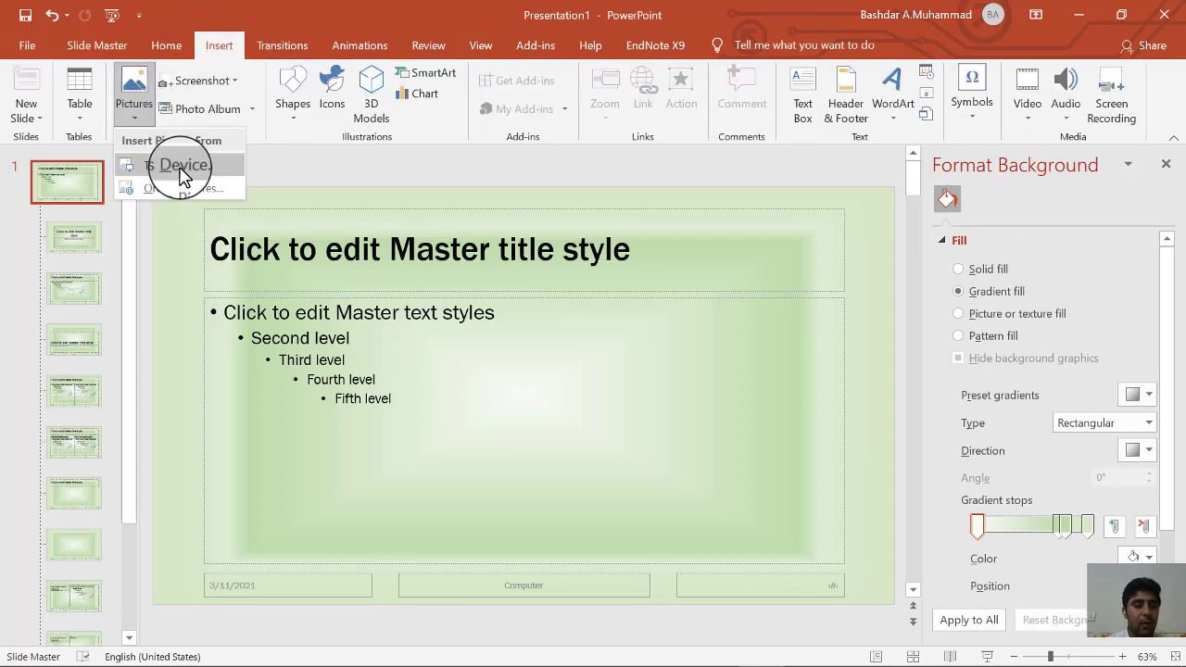
Insert the university logo from Desktop > background camtasia onto the slide master.
left_click(176, 163)
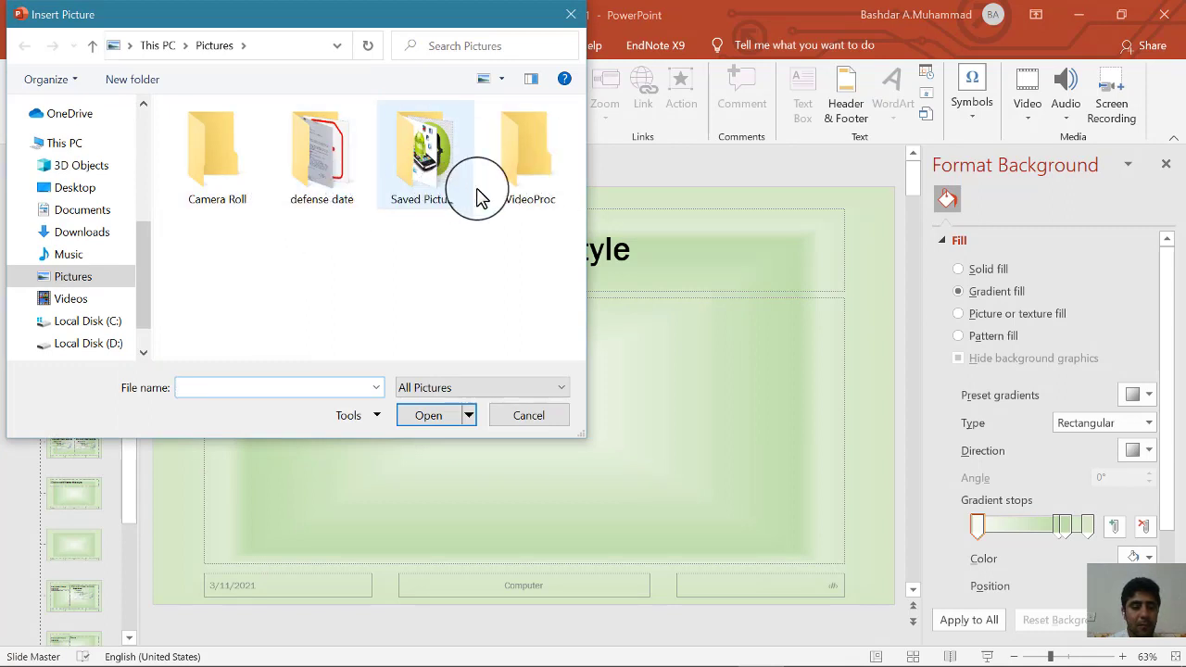
left_click(163, 52)
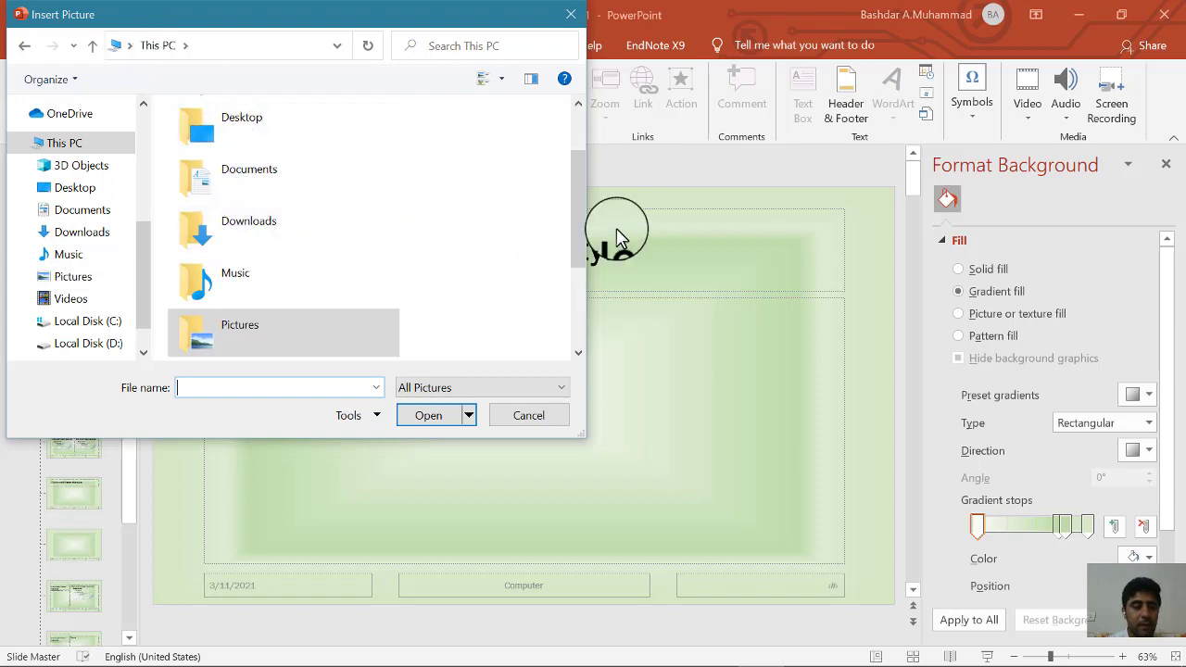
left_click_drag(584, 227, 559, 185)
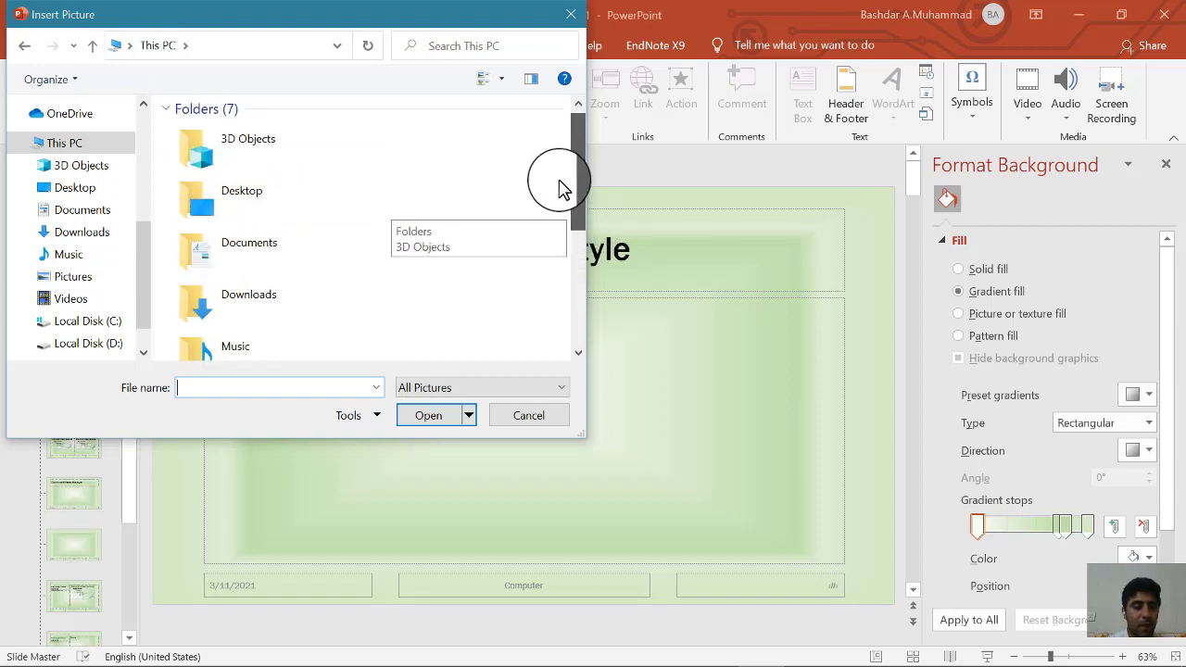
left_click(98, 188)
double_click(251, 195)
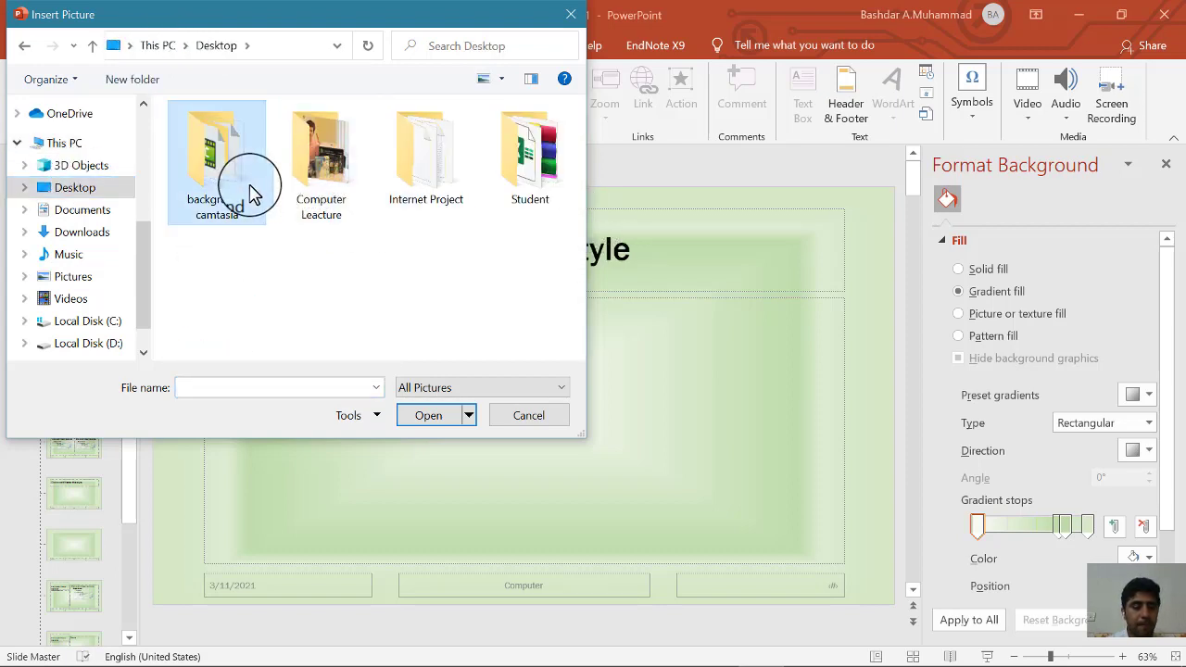
double_click(542, 212)
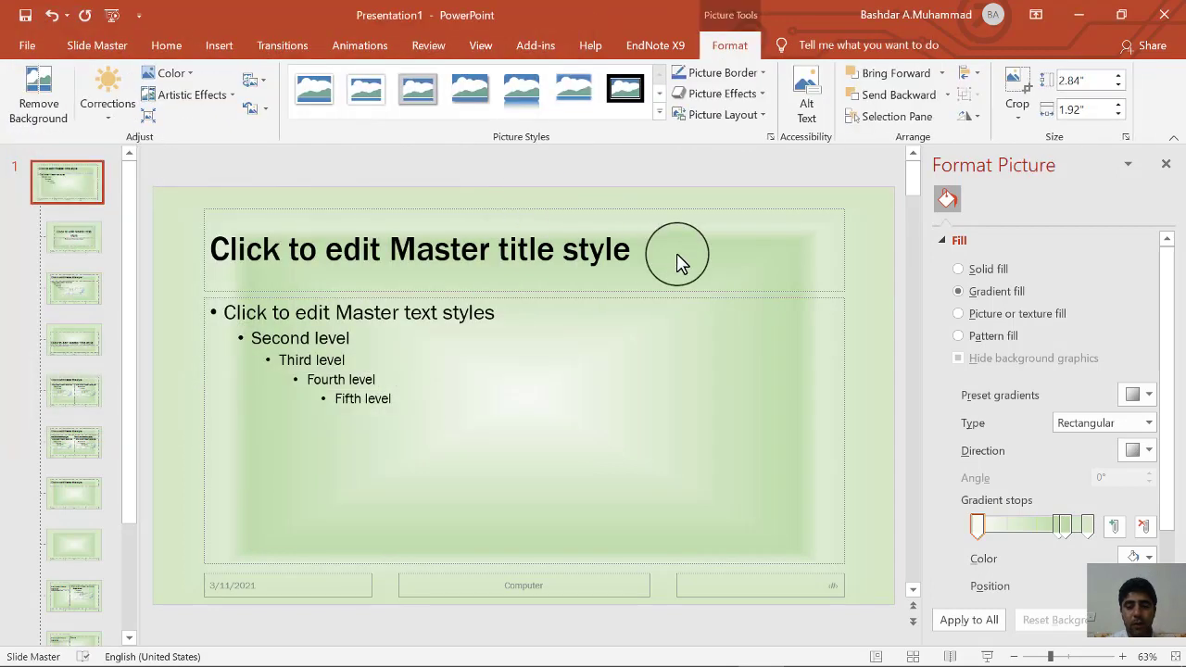
Move the logo to the top-right corner and shrink it to 0.98" × 0.66".
mouse_move(538, 340)
left_mouse_down()
mouse_move(853, 318)
mouse_move(818, 252)
mouse_move(861, 237)
left_mouse_up()
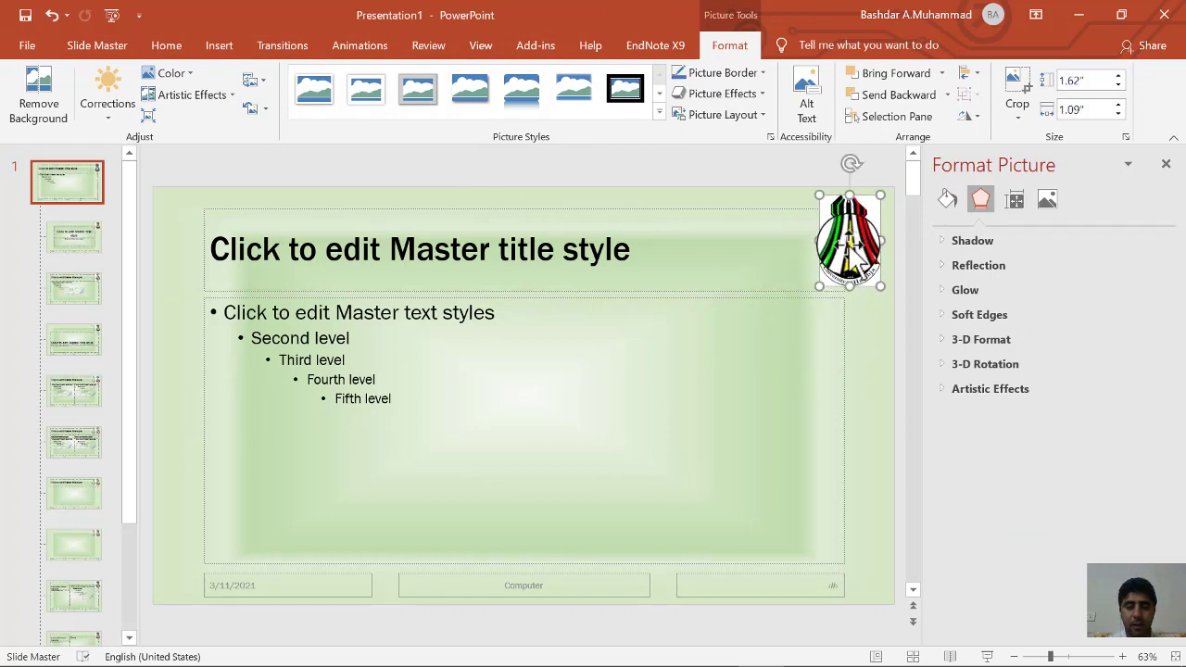
left_click_drag(818, 287, 841, 239)
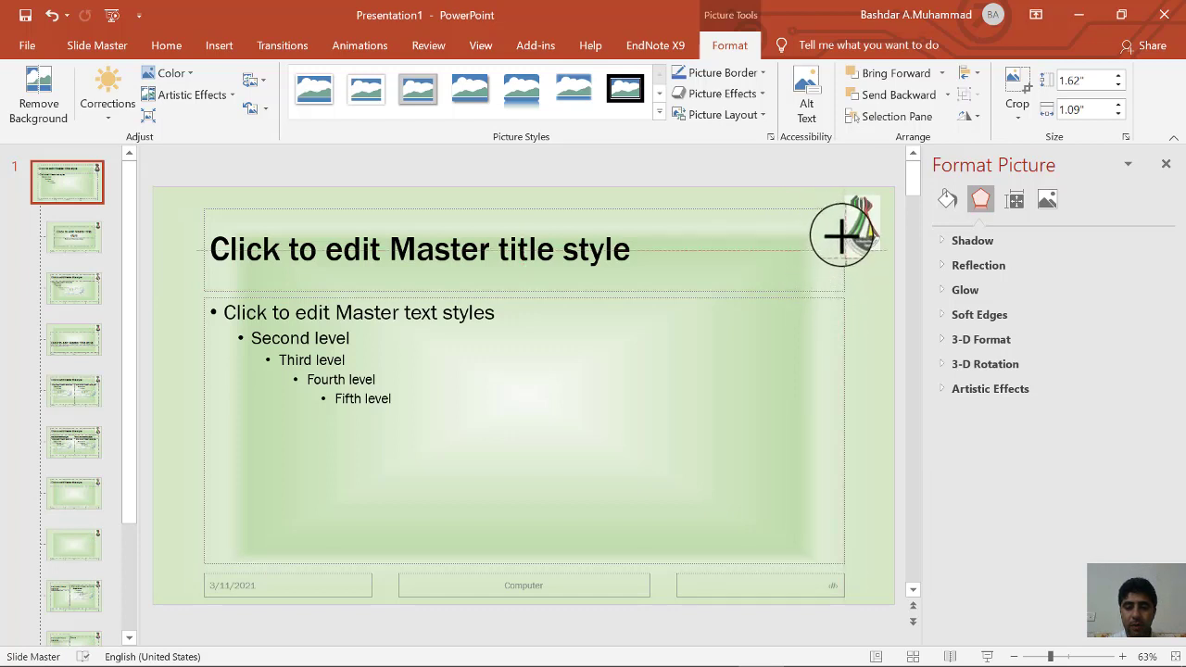
left_click_drag(842, 239, 874, 248)
left_click(854, 329)
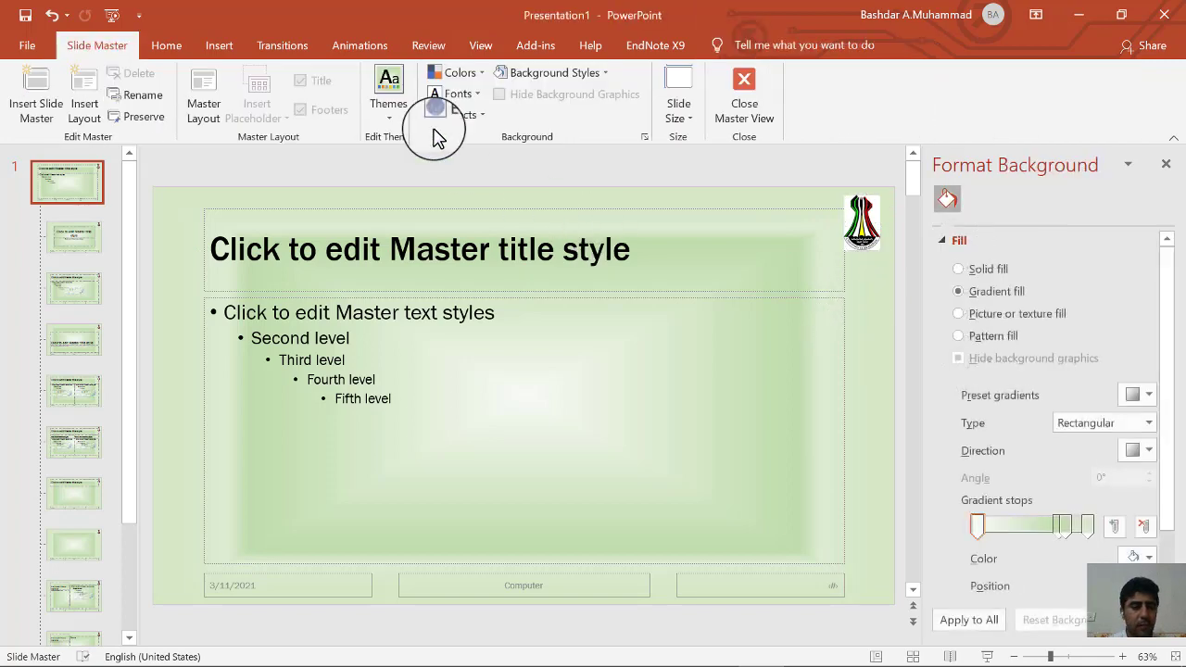
Draw a 4.76" × 0.56" blue Flowchart rectangle down the right edge beneath the logo.
left_click(211, 51)
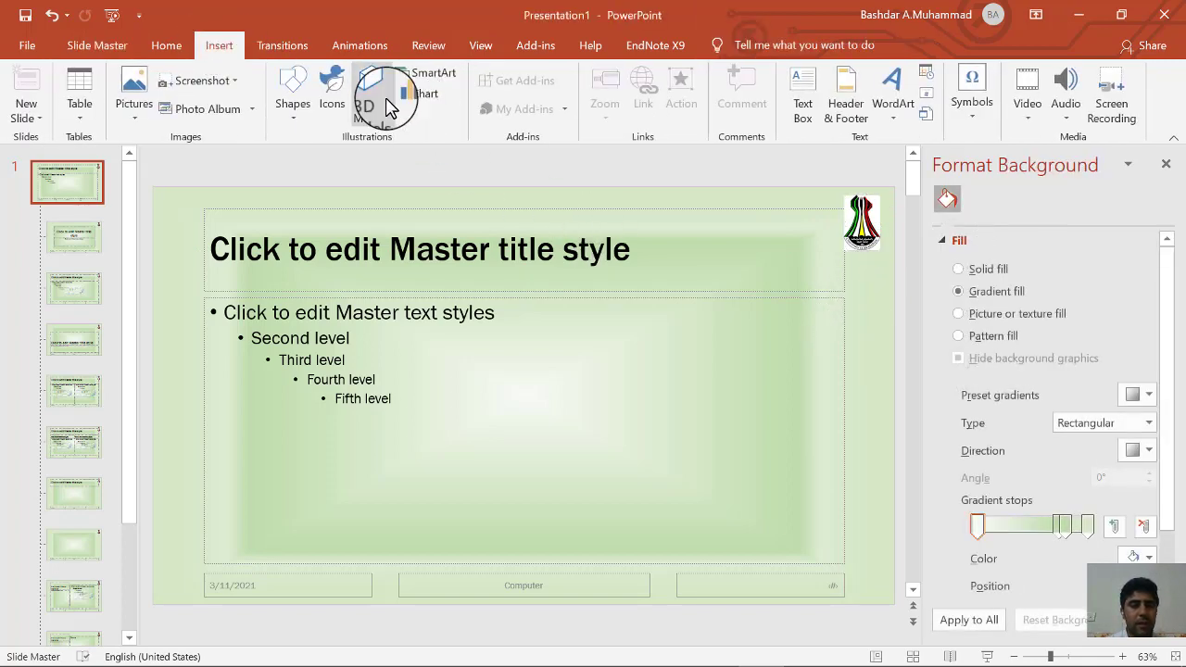
left_click(299, 119)
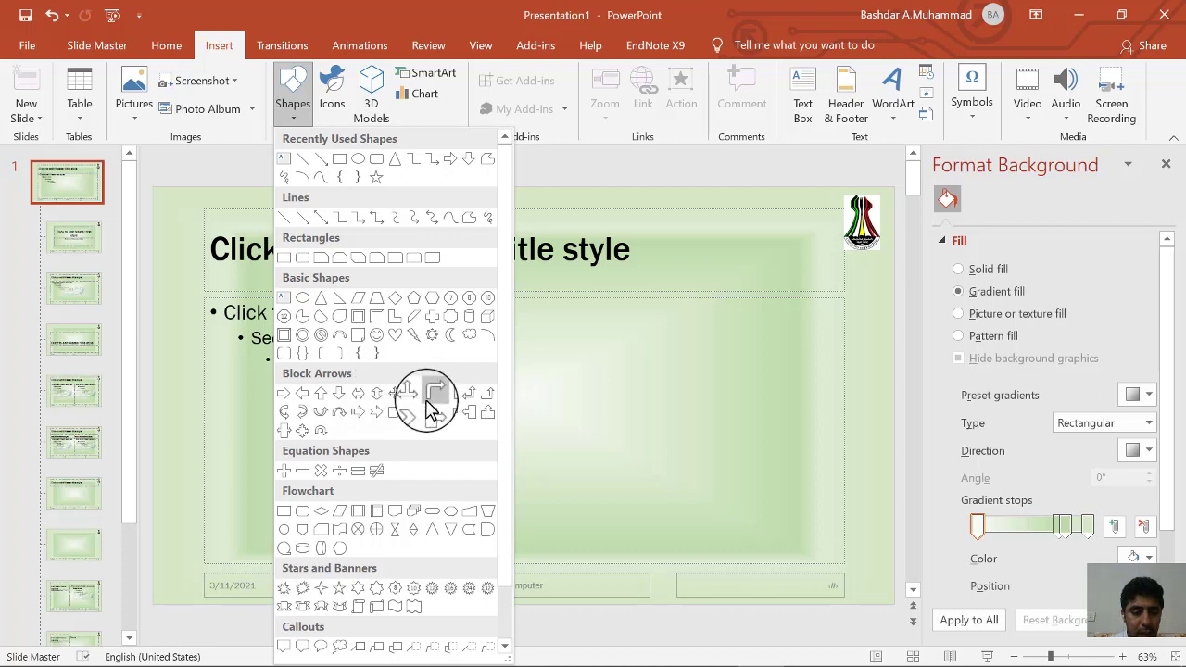
left_click(341, 513)
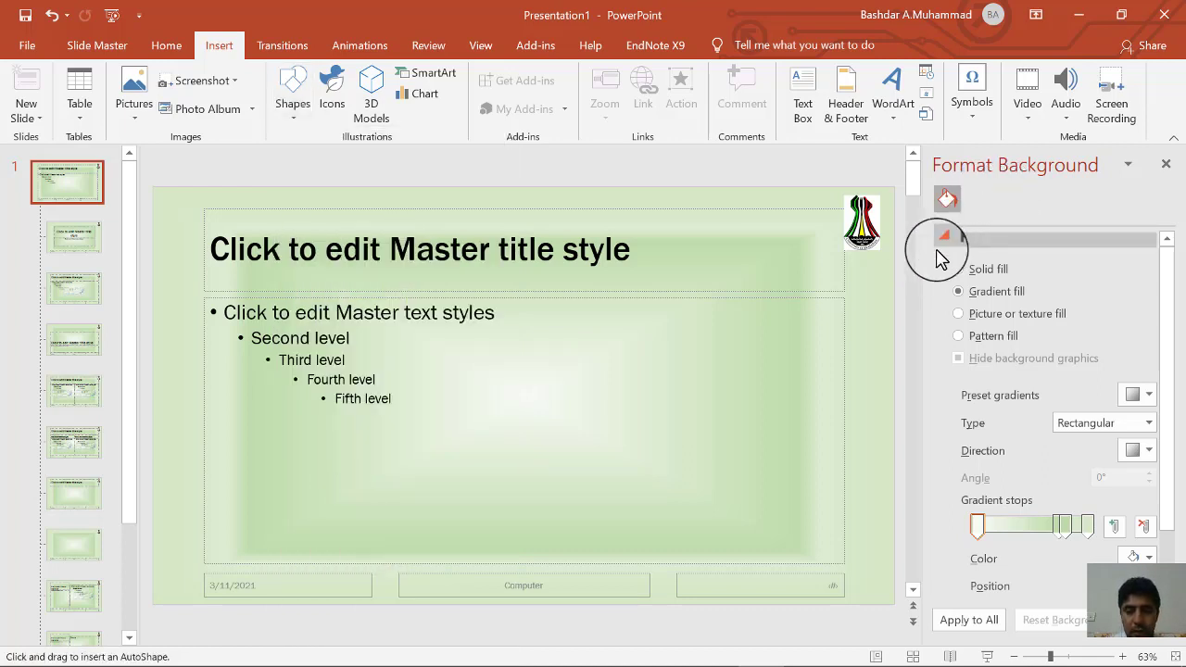
mouse_move(869, 401)
left_mouse_down()
mouse_move(832, 553)
mouse_move(849, 538)
left_mouse_up()
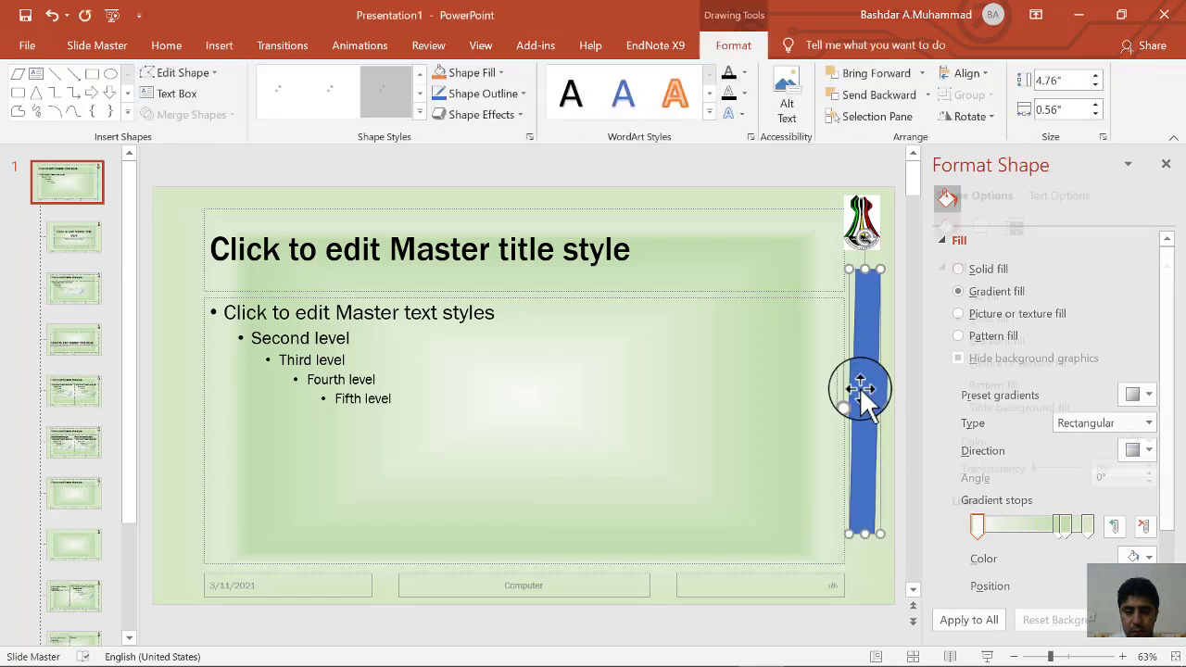
left_click_drag(867, 335, 874, 333)
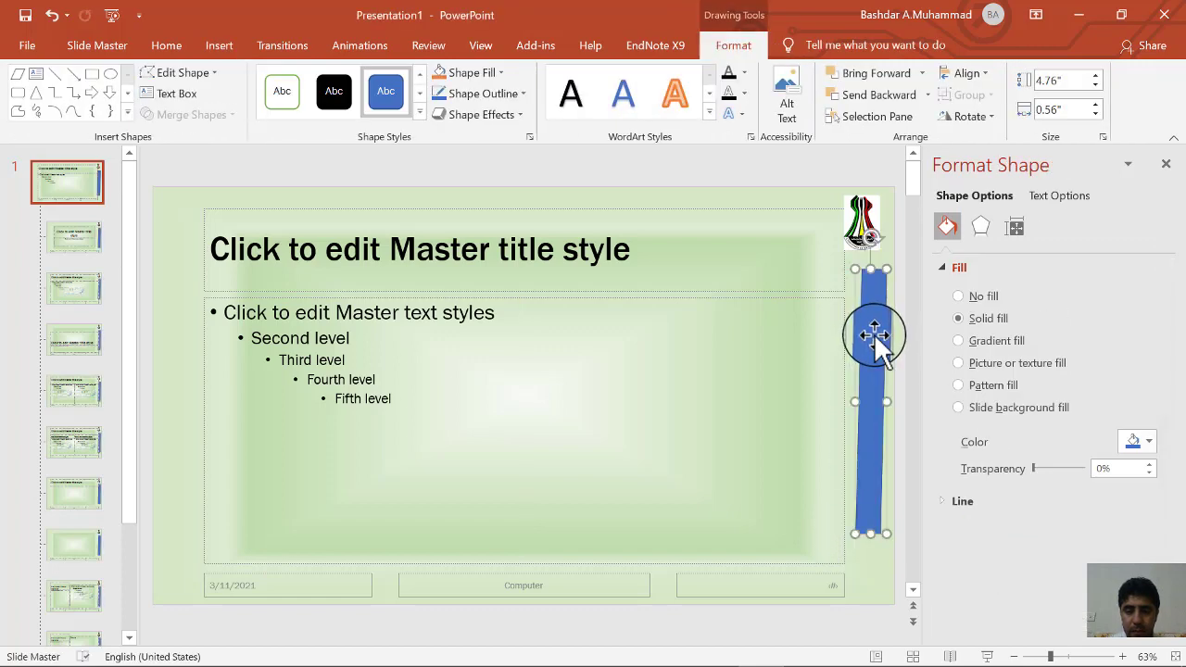
Give the side bar the Subtle Effect - Gold, Accent 4 style and a purple outline.
left_click(420, 112)
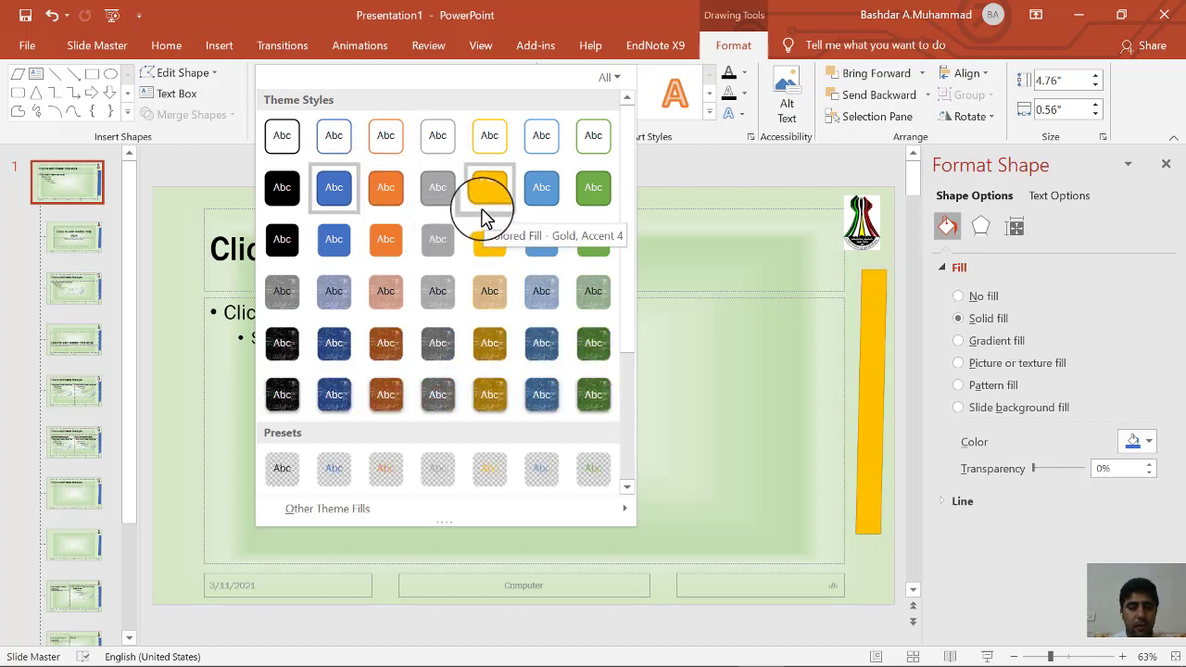
left_click(494, 290)
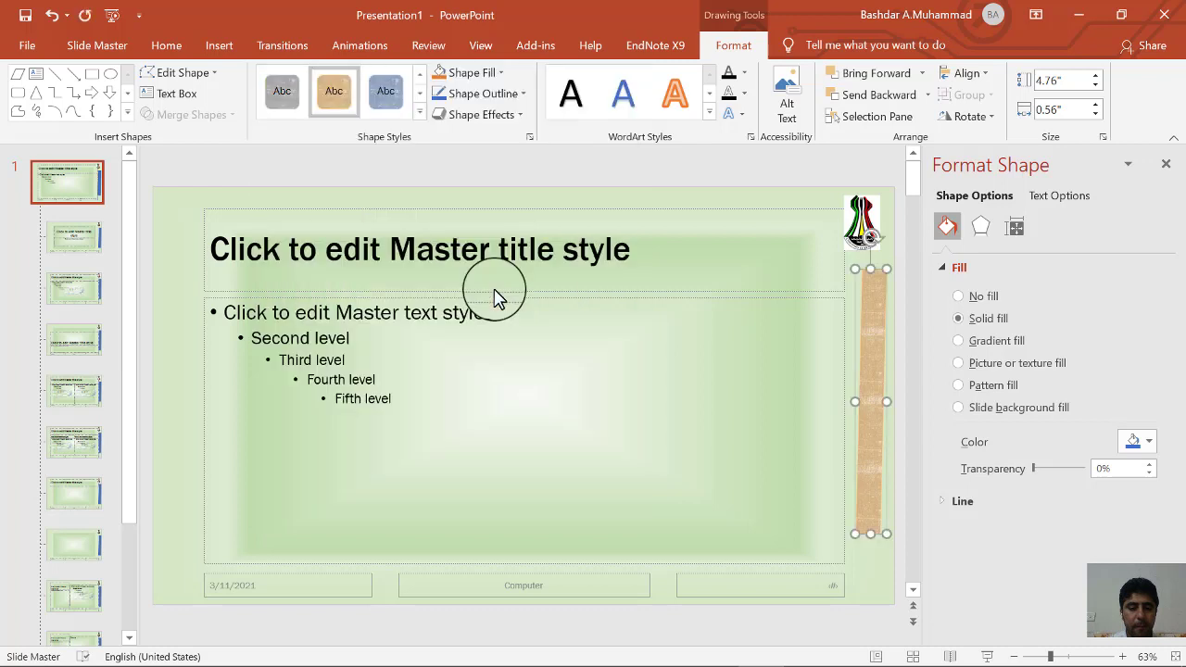
left_click(512, 93)
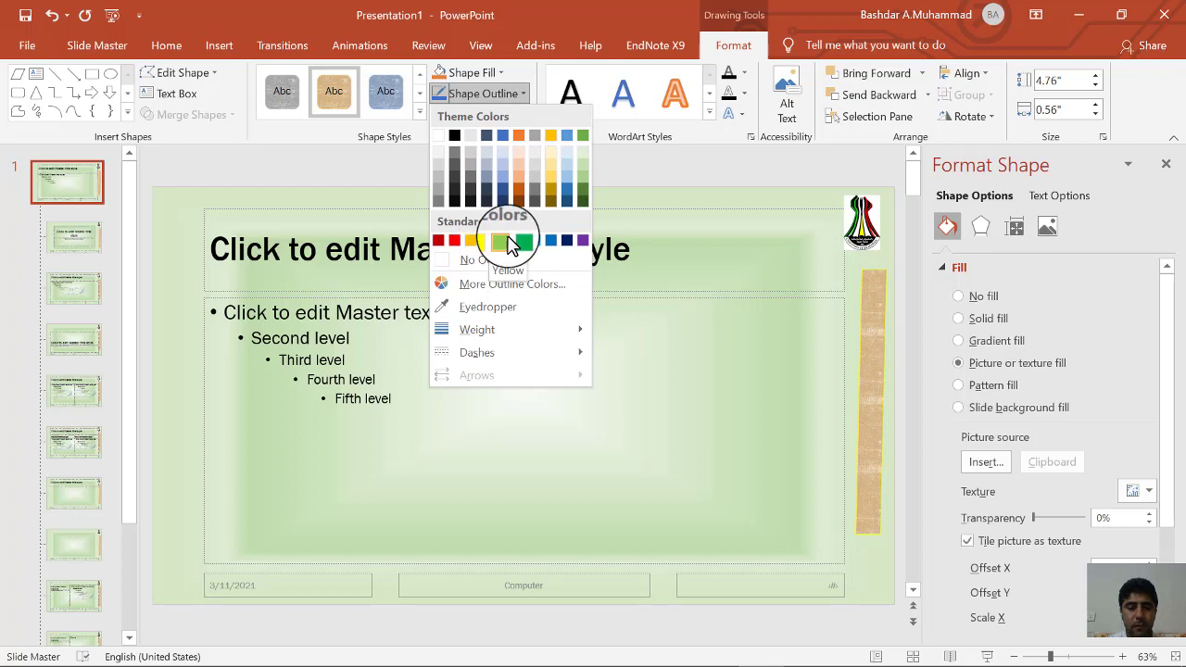
left_click(584, 242)
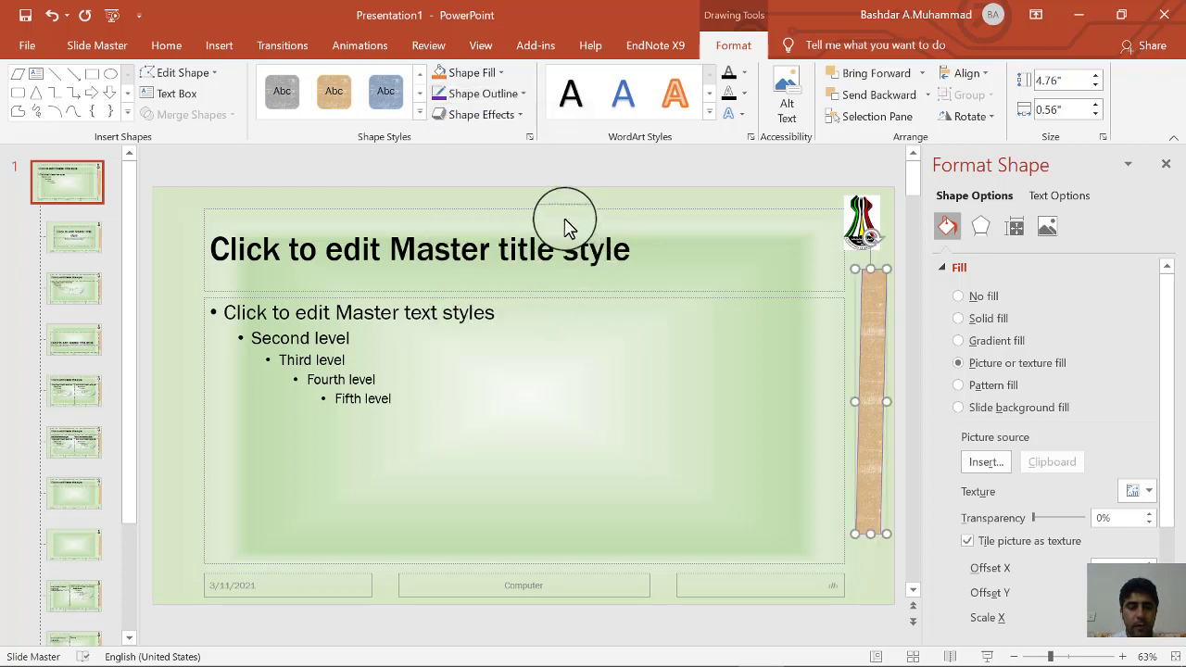
Make the bar's outline 3 pt thick.
left_click(519, 94)
mouse_move(556, 352)
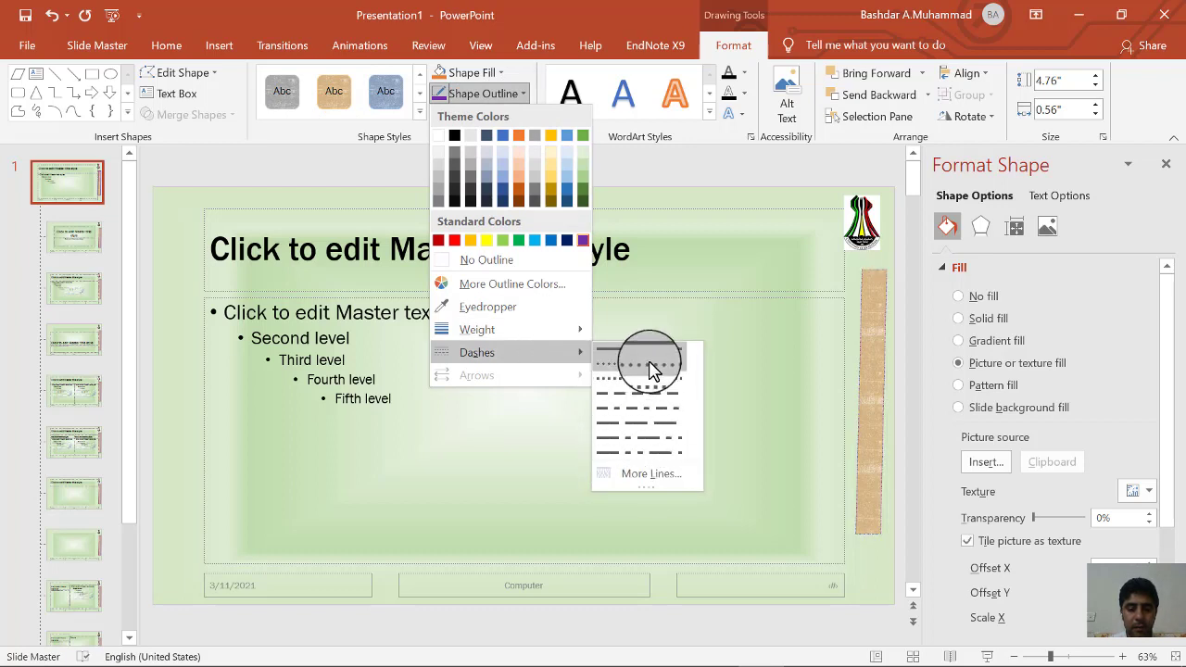
mouse_move(560, 329)
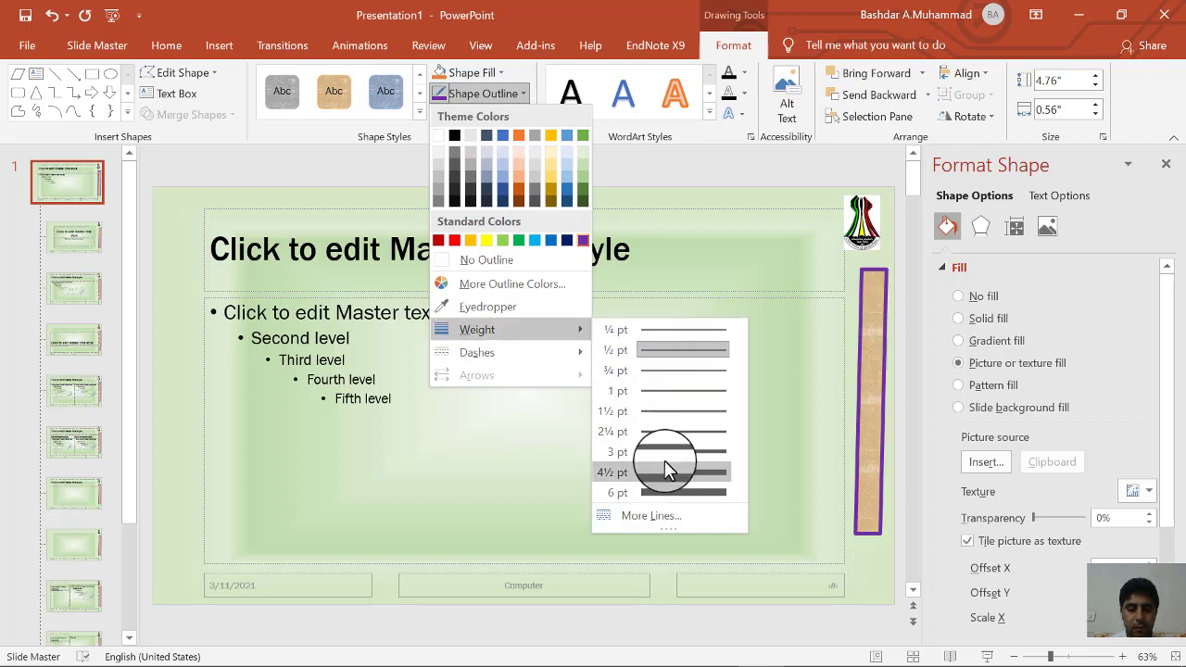
left_click(671, 452)
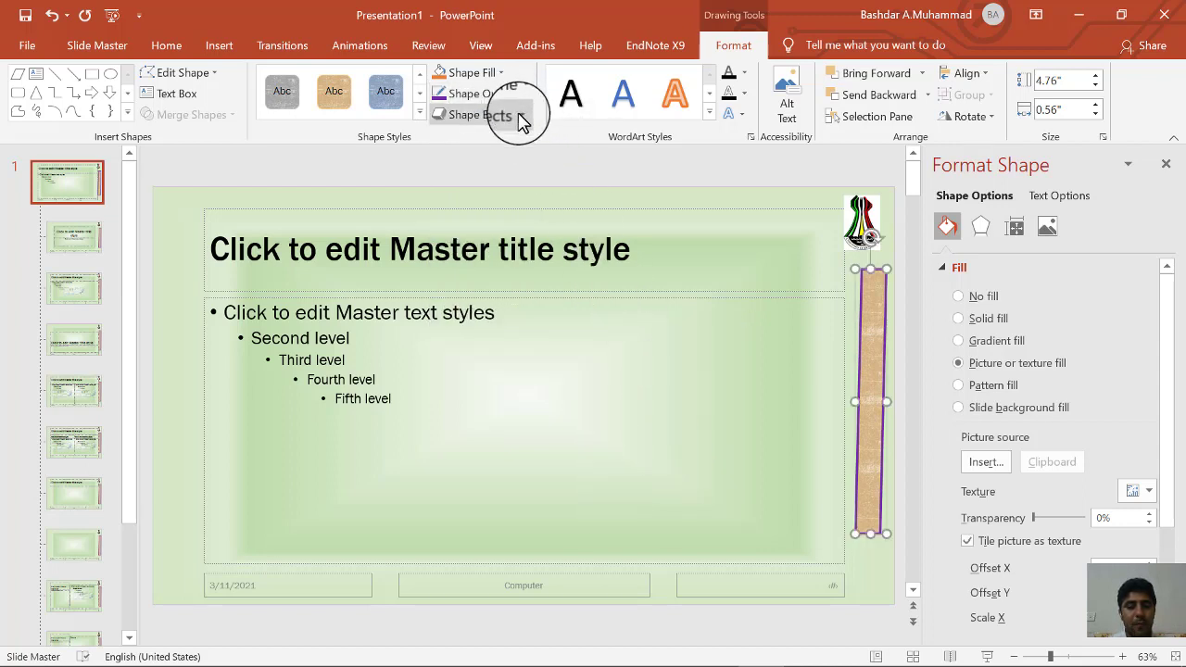
Try a blue style, then restore the tan style with a 3 pt outline.
left_click(396, 104)
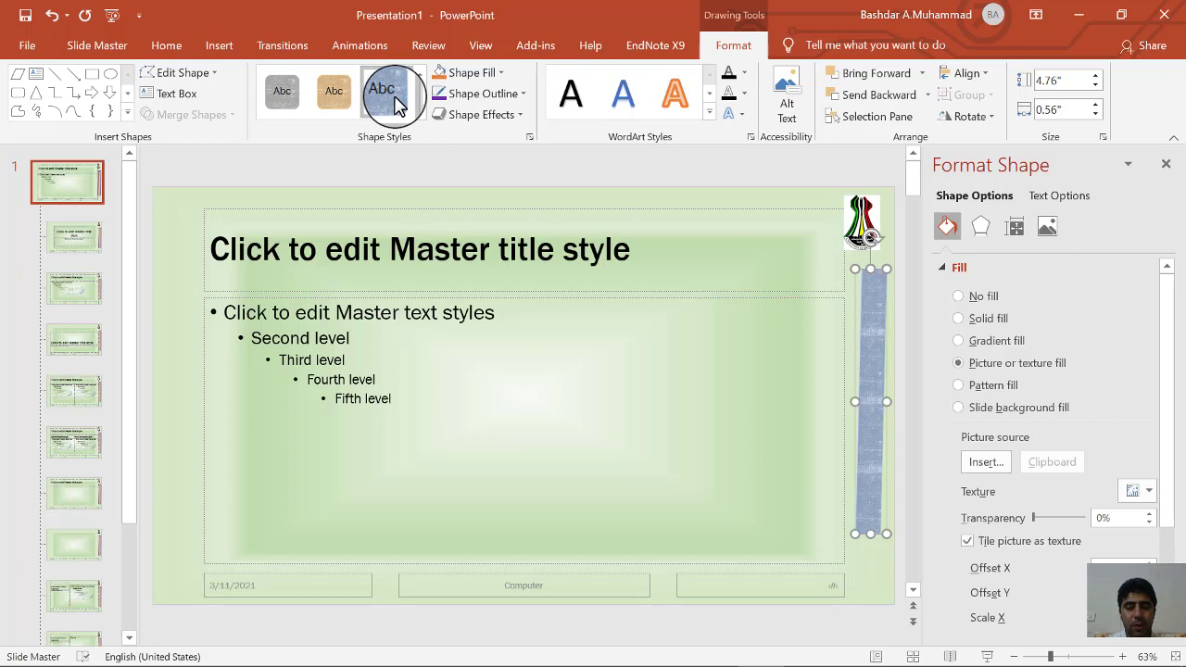
left_click(335, 97)
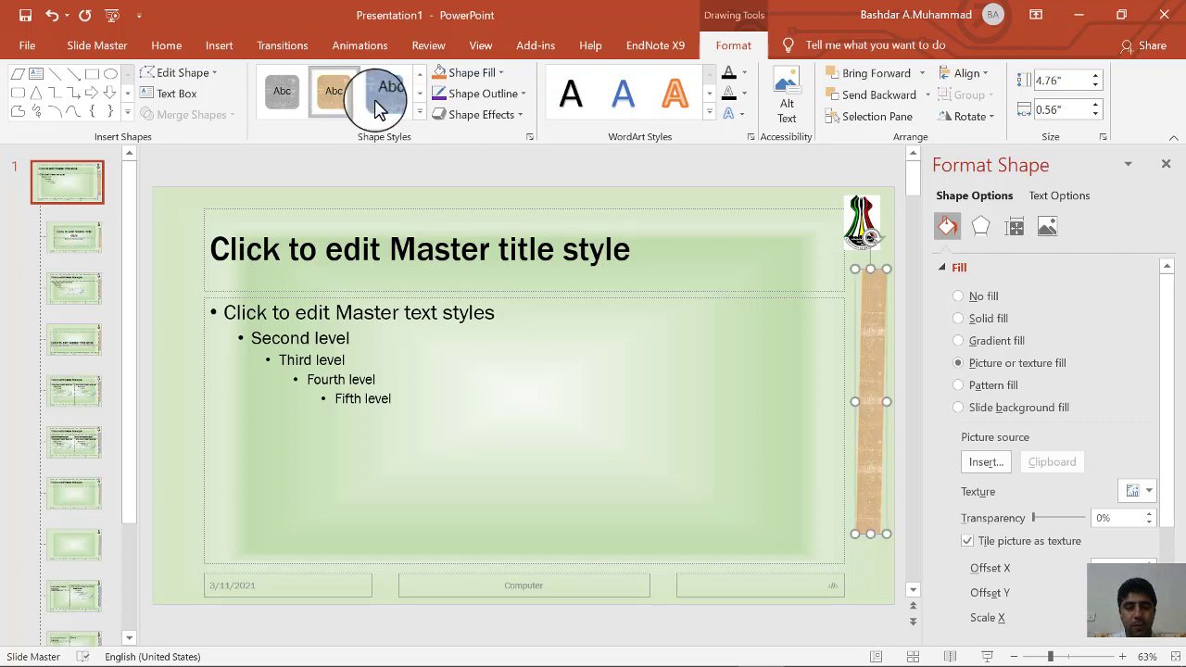
left_click(500, 97)
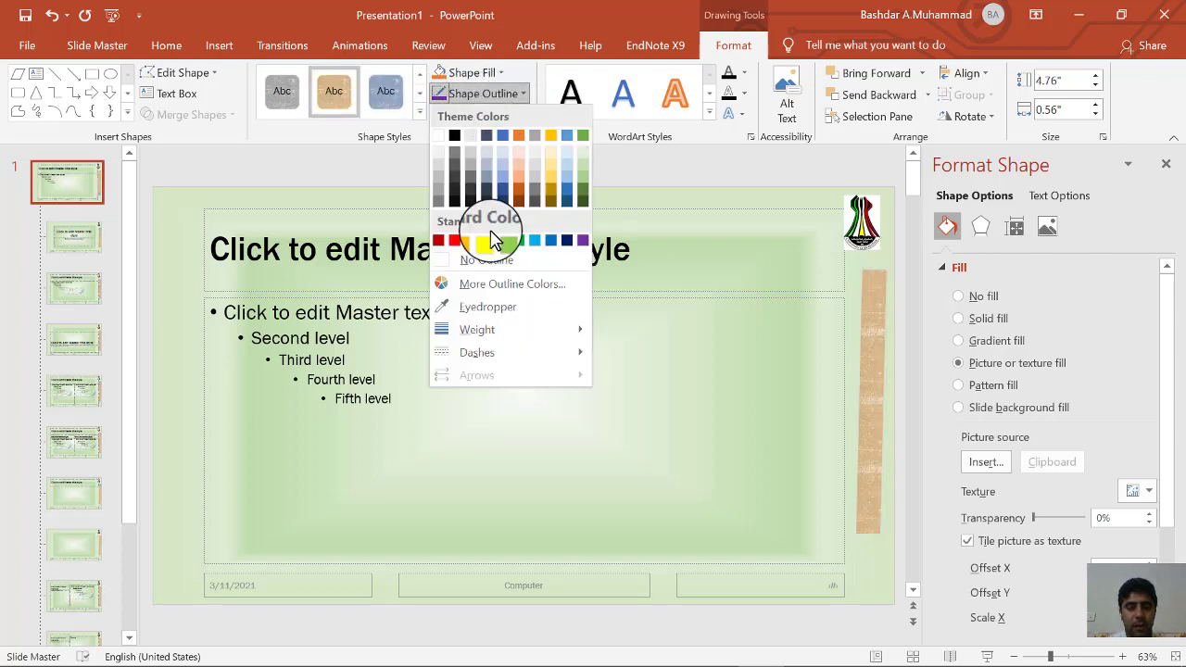
mouse_move(559, 336)
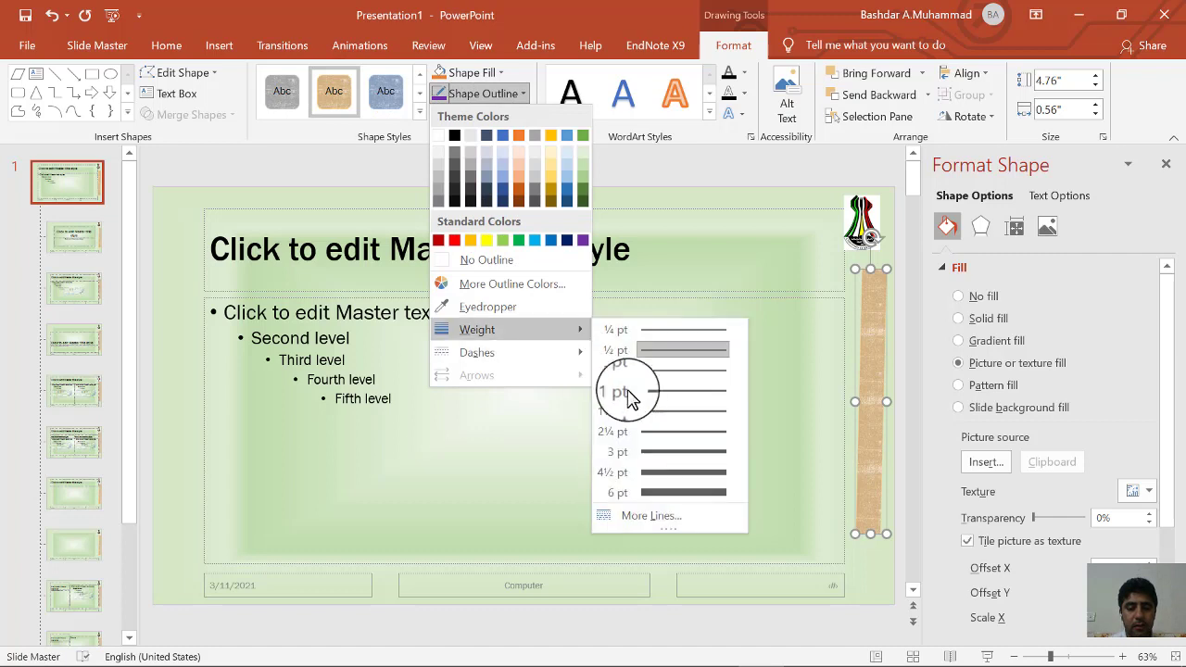
left_click(673, 454)
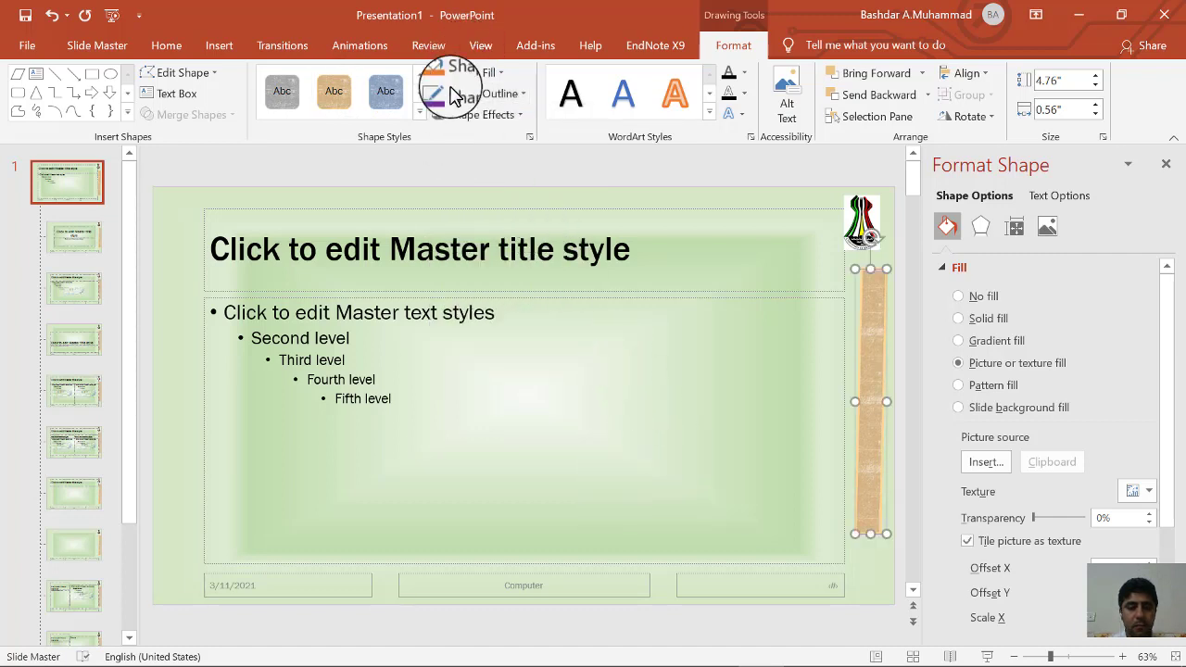
Give the bar an orange glow and a bevel effect.
left_click(516, 114)
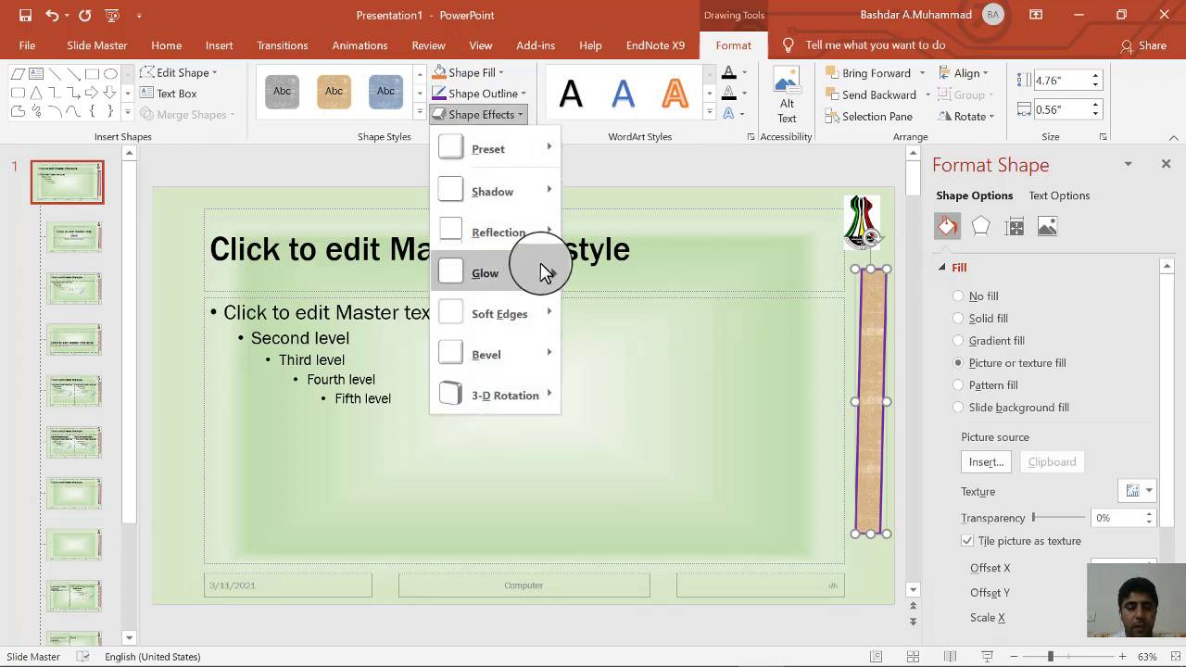
mouse_move(552, 278)
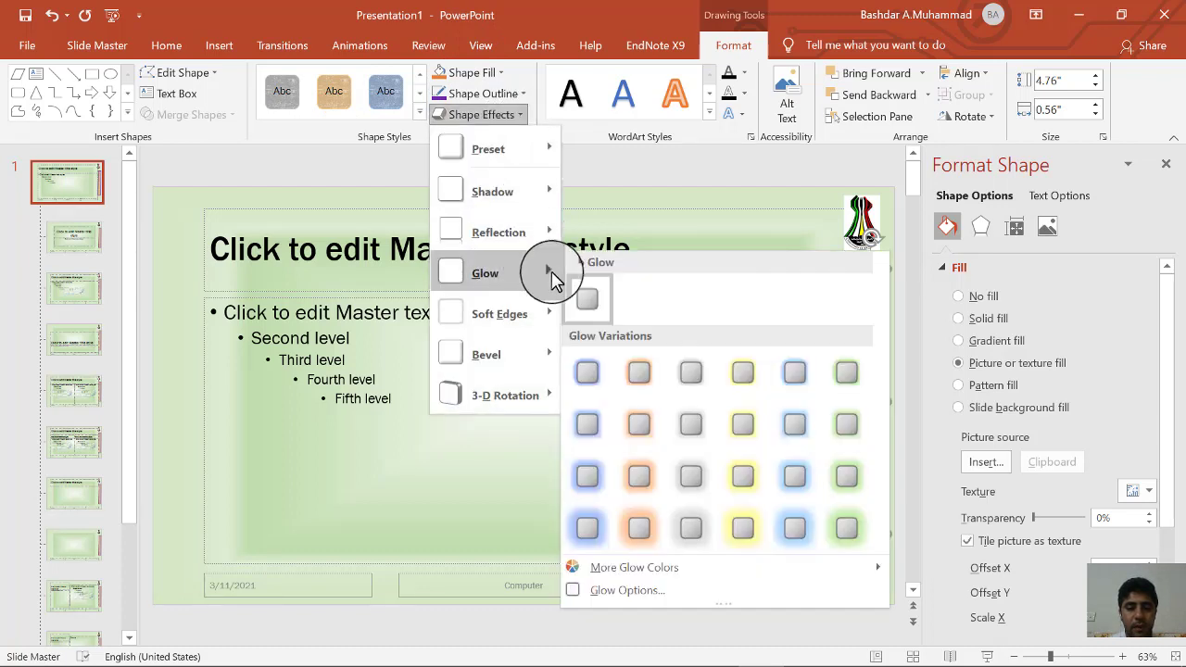
left_click(647, 484)
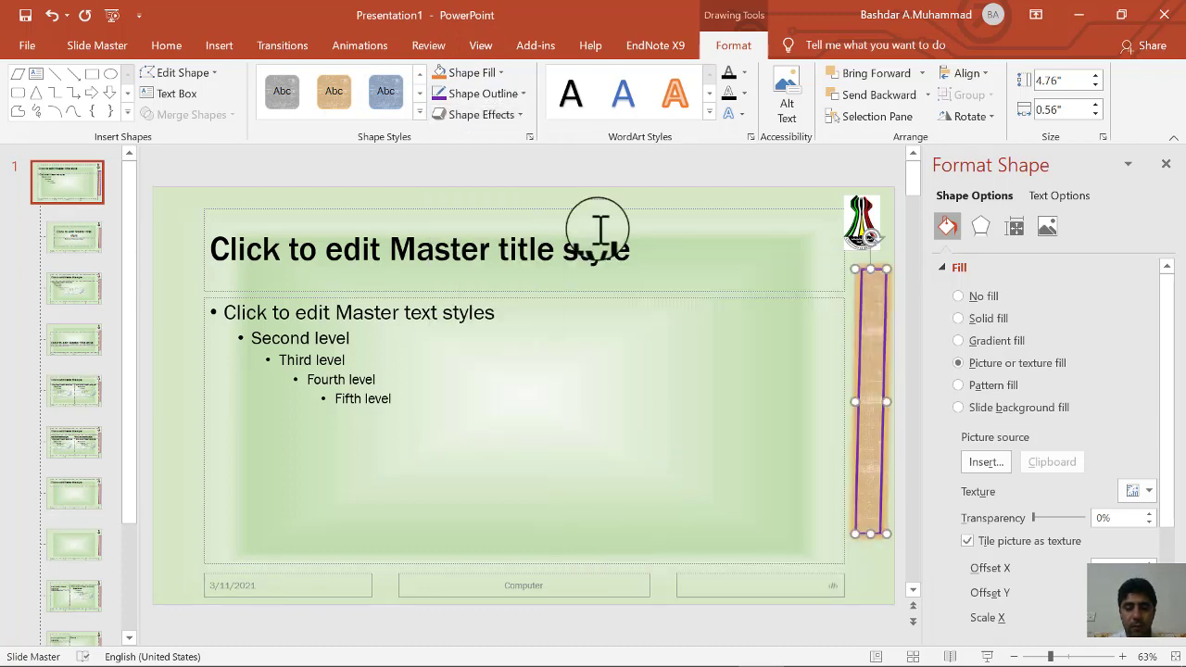
left_click(519, 114)
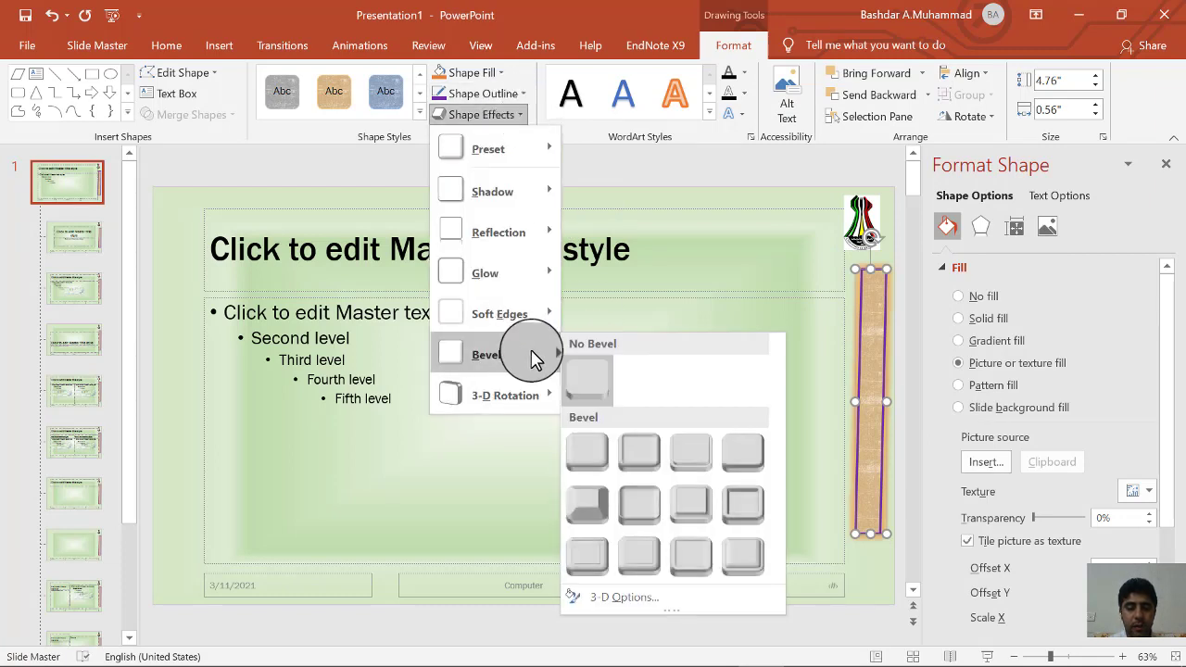
left_click(707, 500)
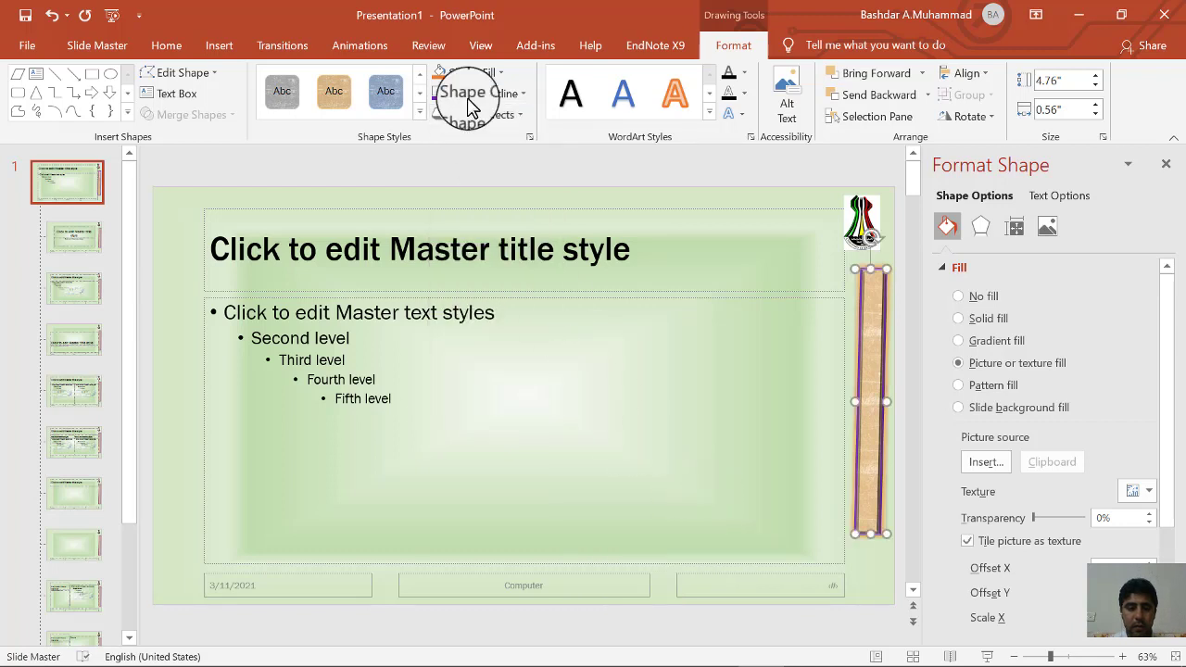
Tilt the bar isometrically, lengthen it to 5.06 inches, then apply a parallel 3-D rotation.
left_click(484, 114)
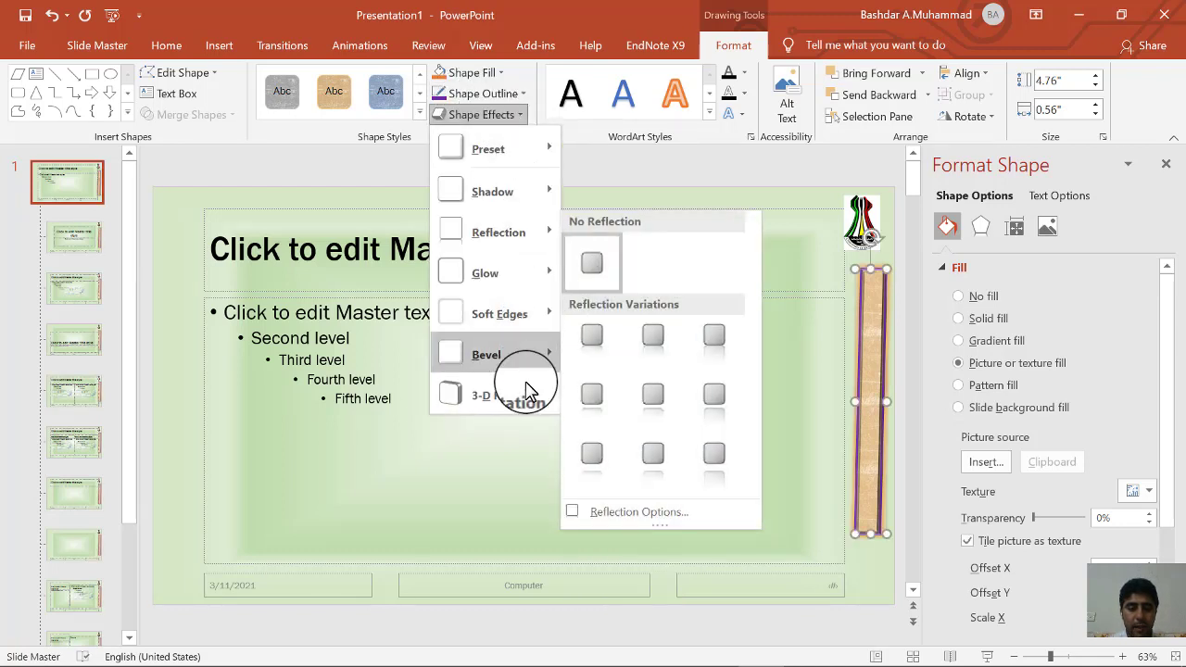
mouse_move(535, 397)
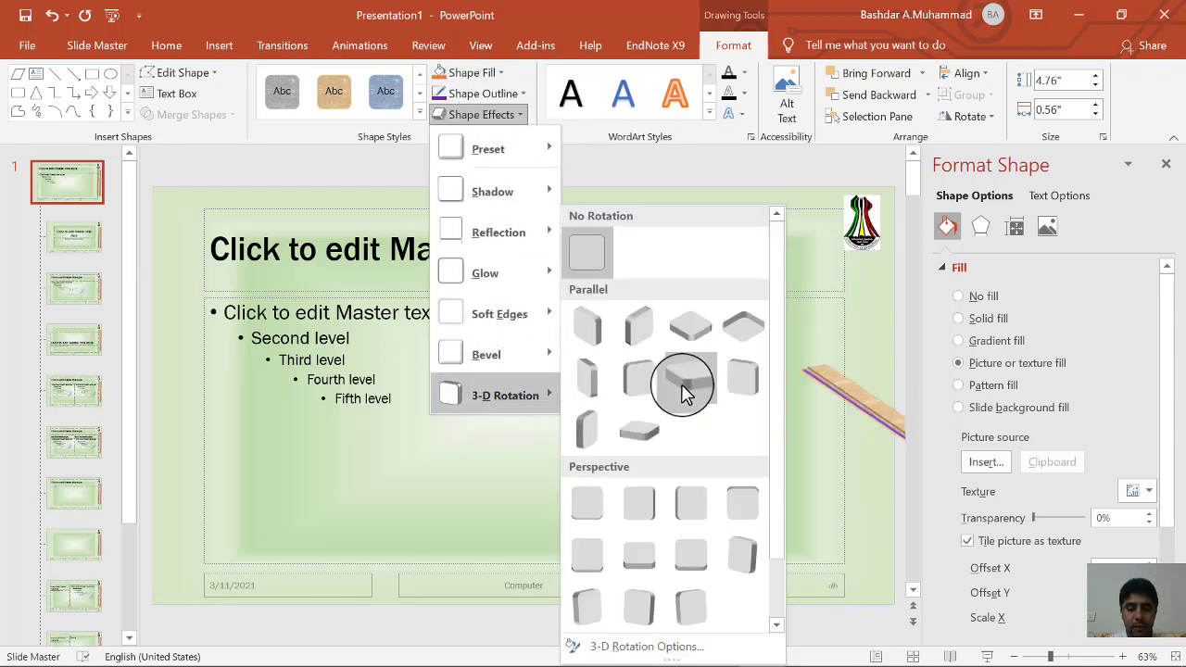
left_click(642, 347)
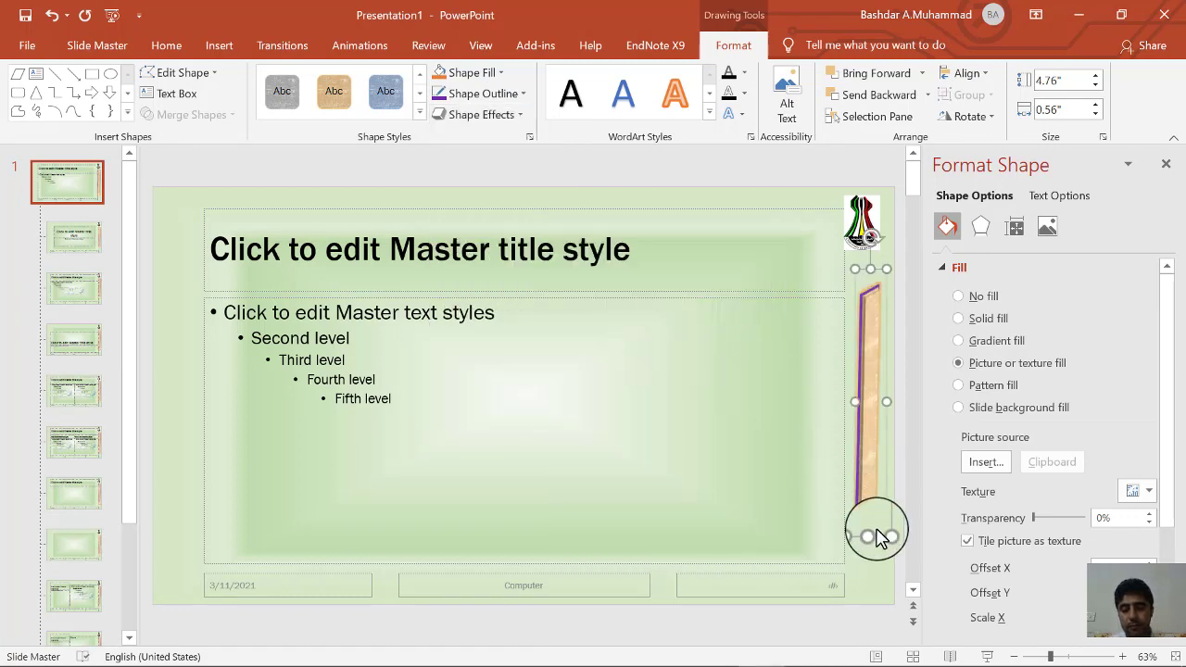
left_click_drag(872, 533, 872, 551)
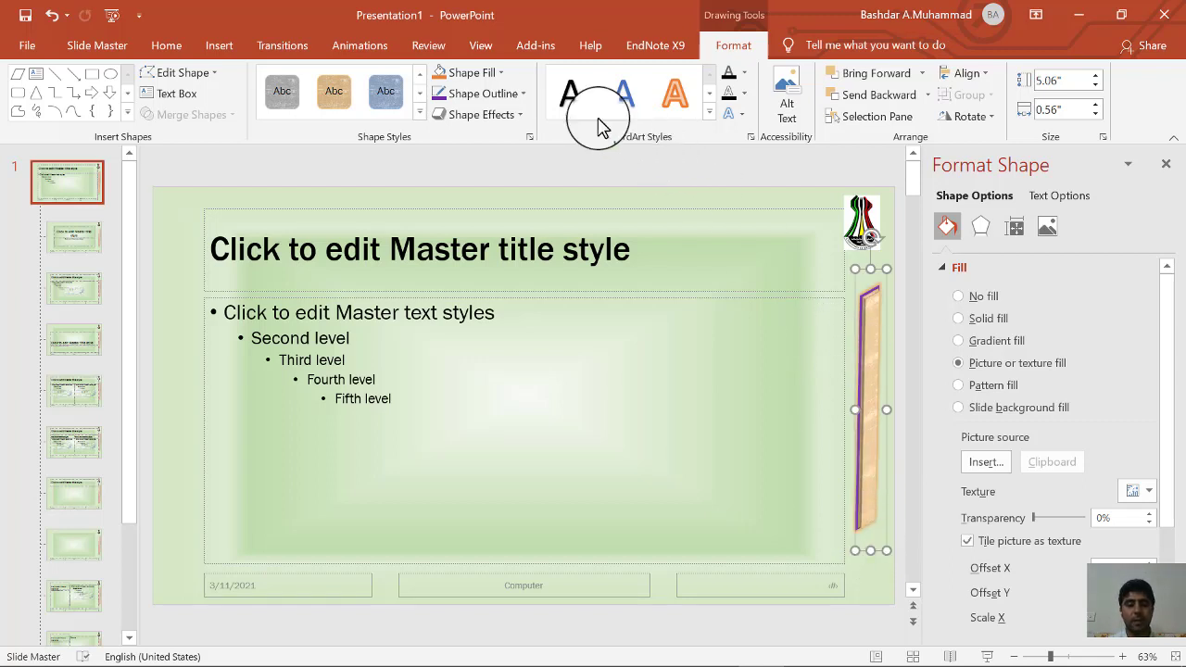
left_click(522, 115)
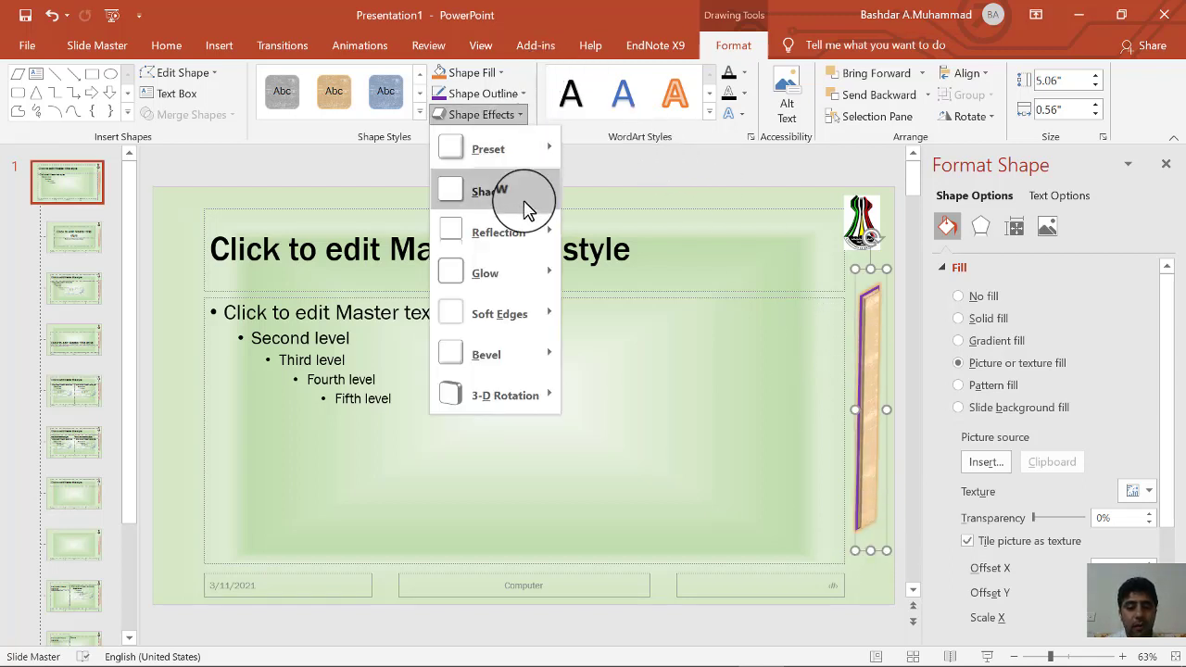
mouse_move(522, 397)
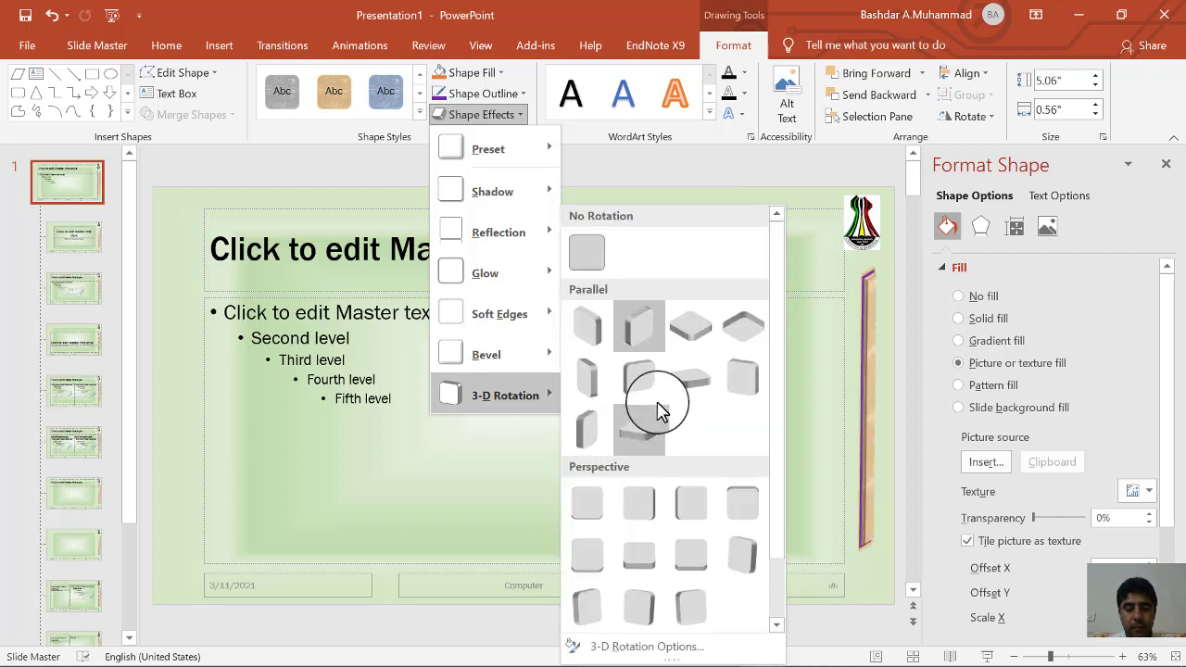
left_click(600, 337)
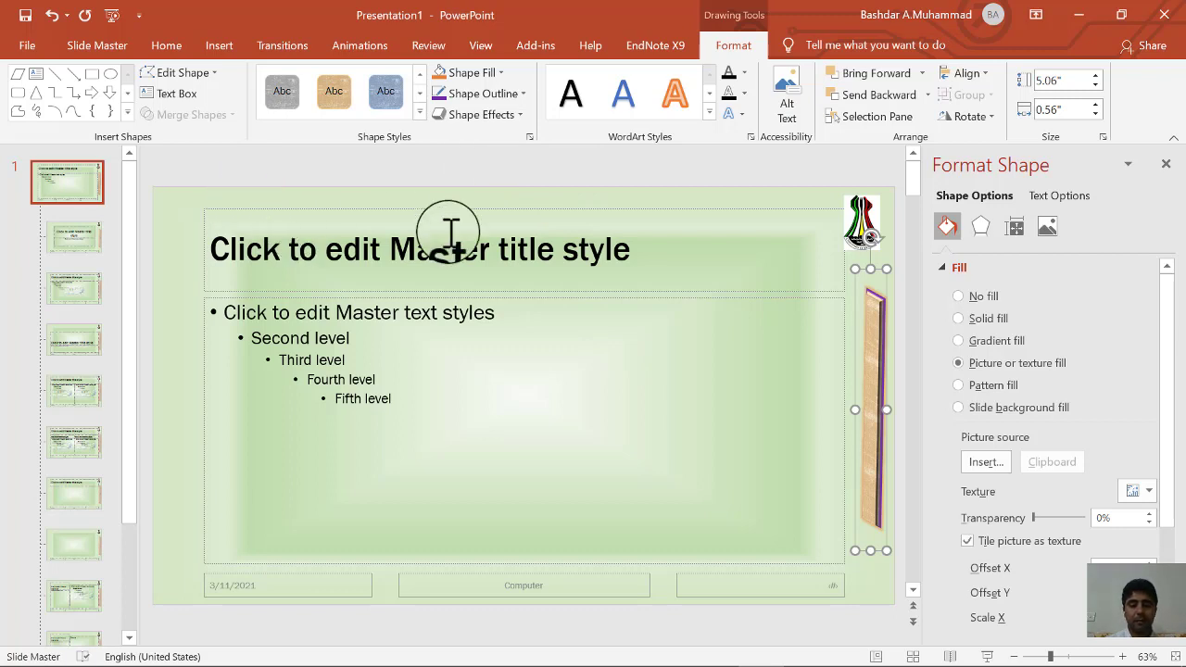
Click an empty spot on the slide master to deselect the side bar.
left_click(778, 192)
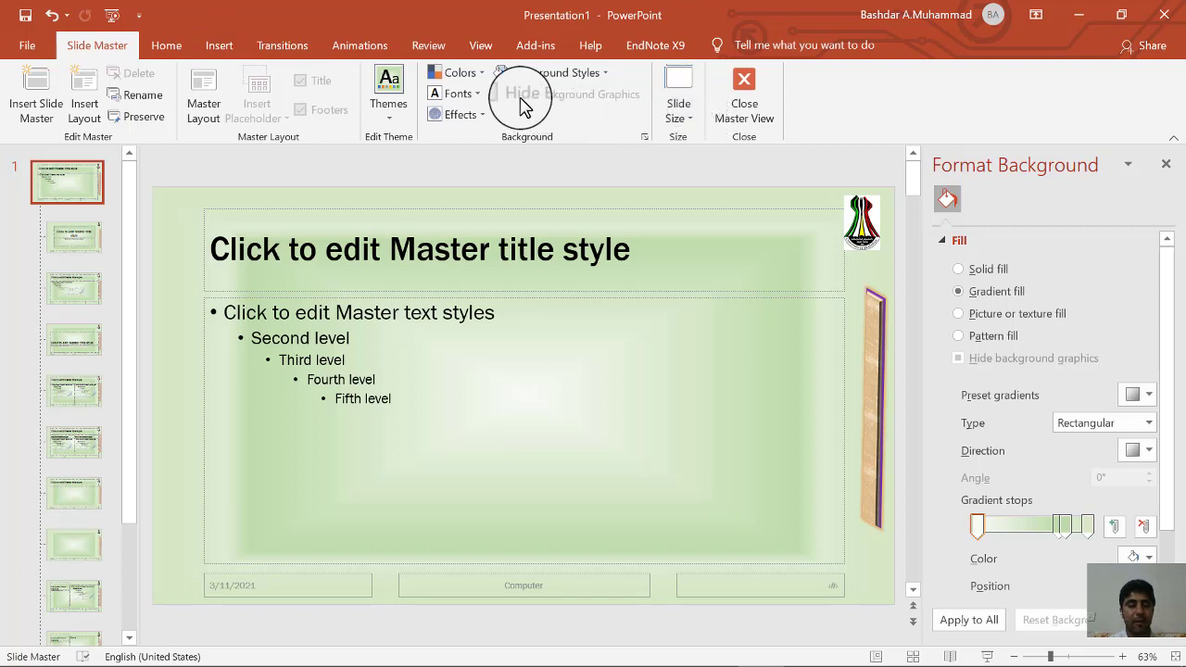
Use Save Current Theme to store the design as Theme1 in the Desktop folder.
left_click(390, 119)
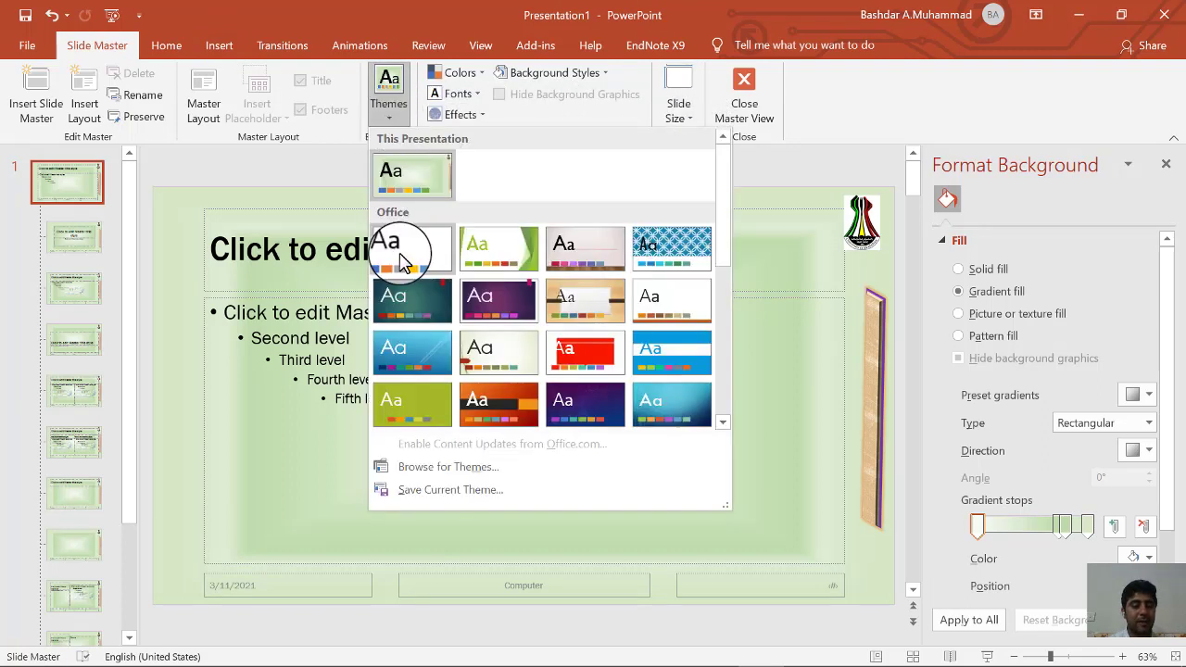
left_click(461, 491)
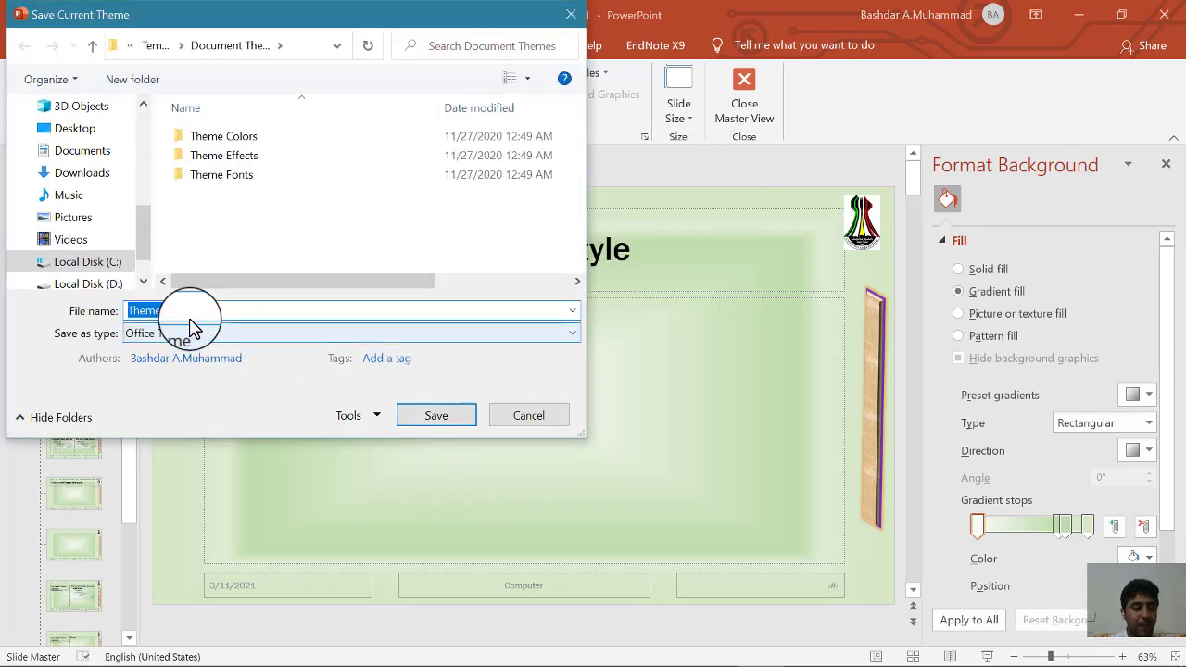
left_click(198, 336)
left_click(198, 350)
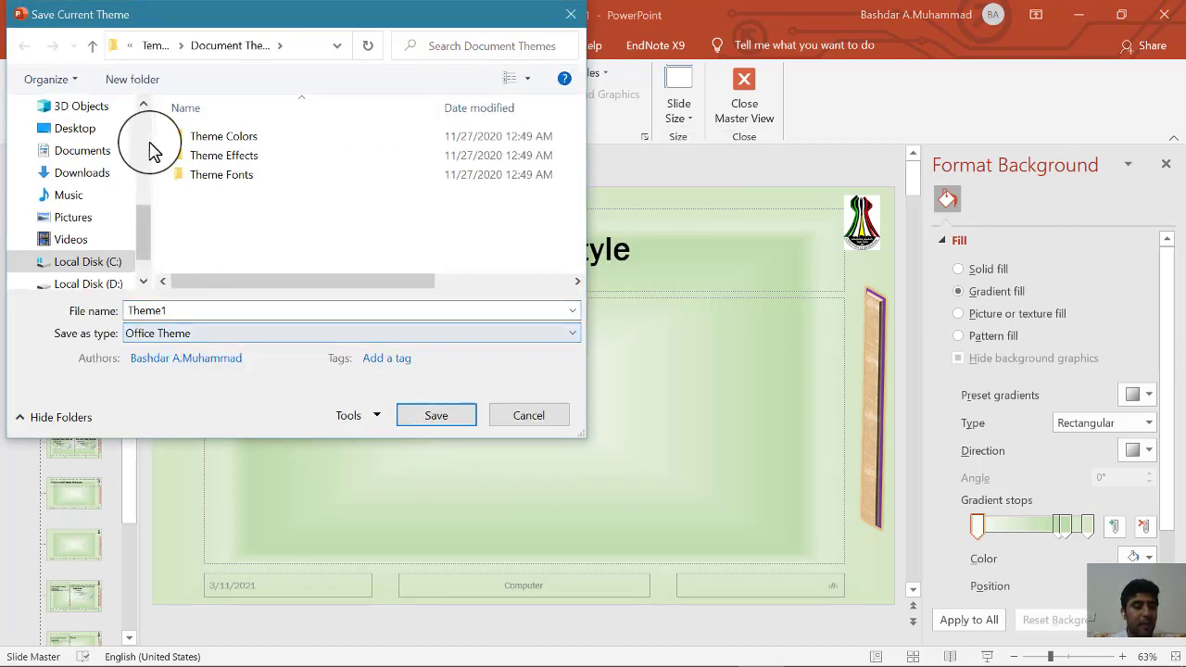
left_click(97, 135)
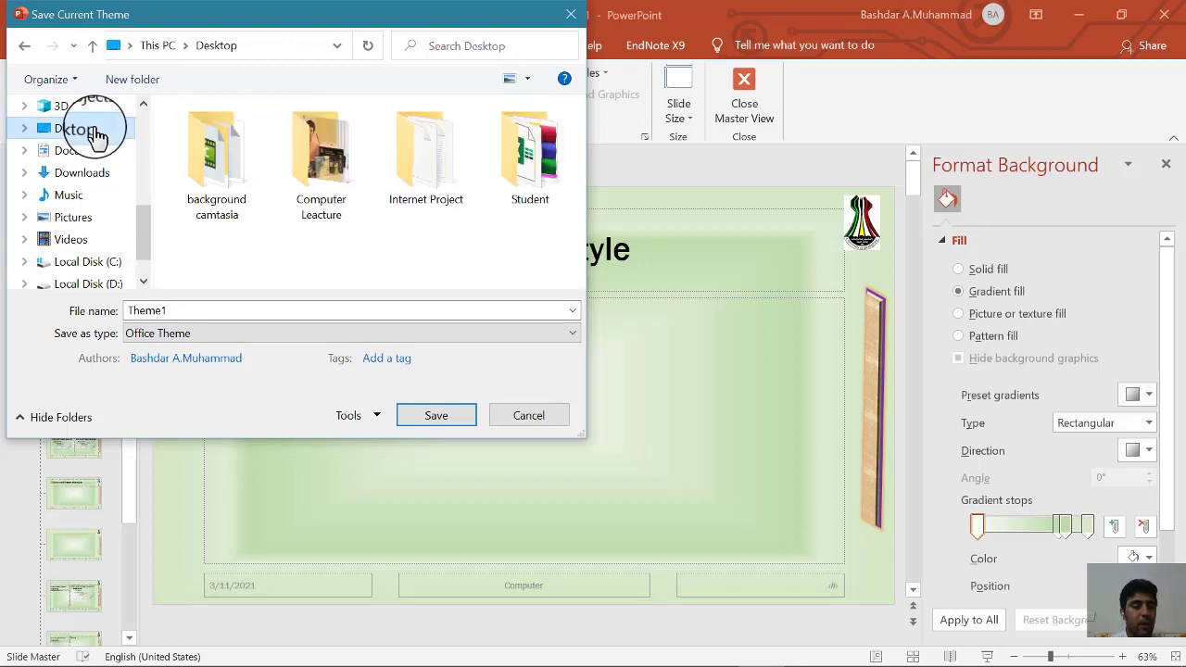
left_click(438, 419)
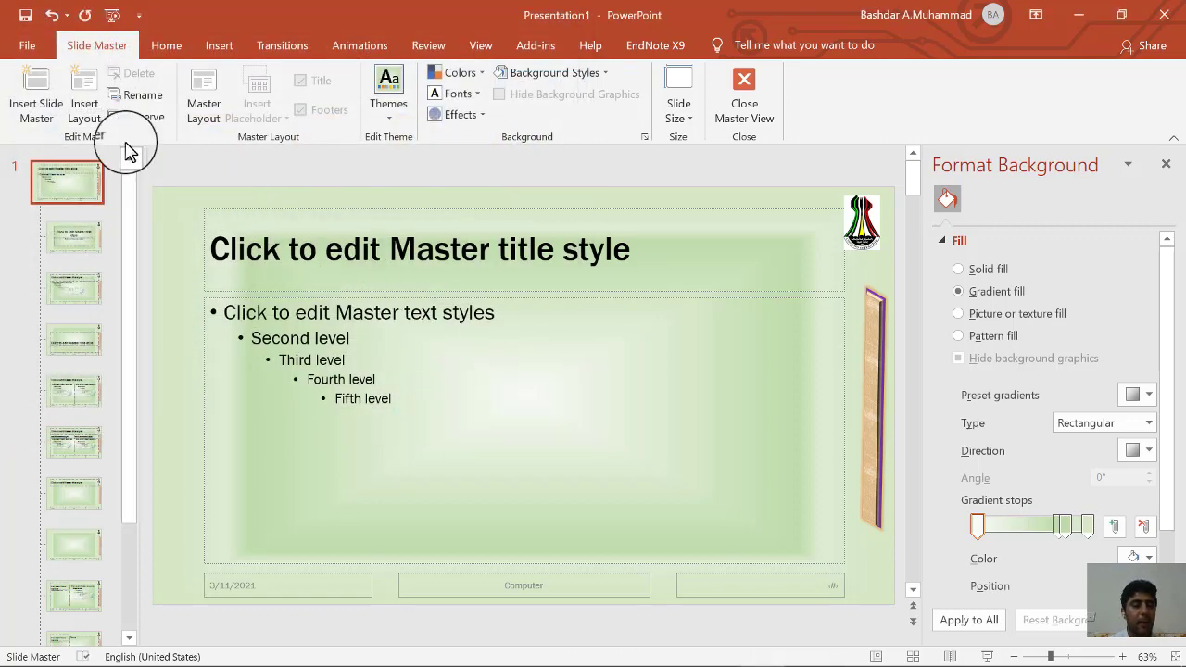
Close Master view and add three new Title and Content slides.
left_click(746, 97)
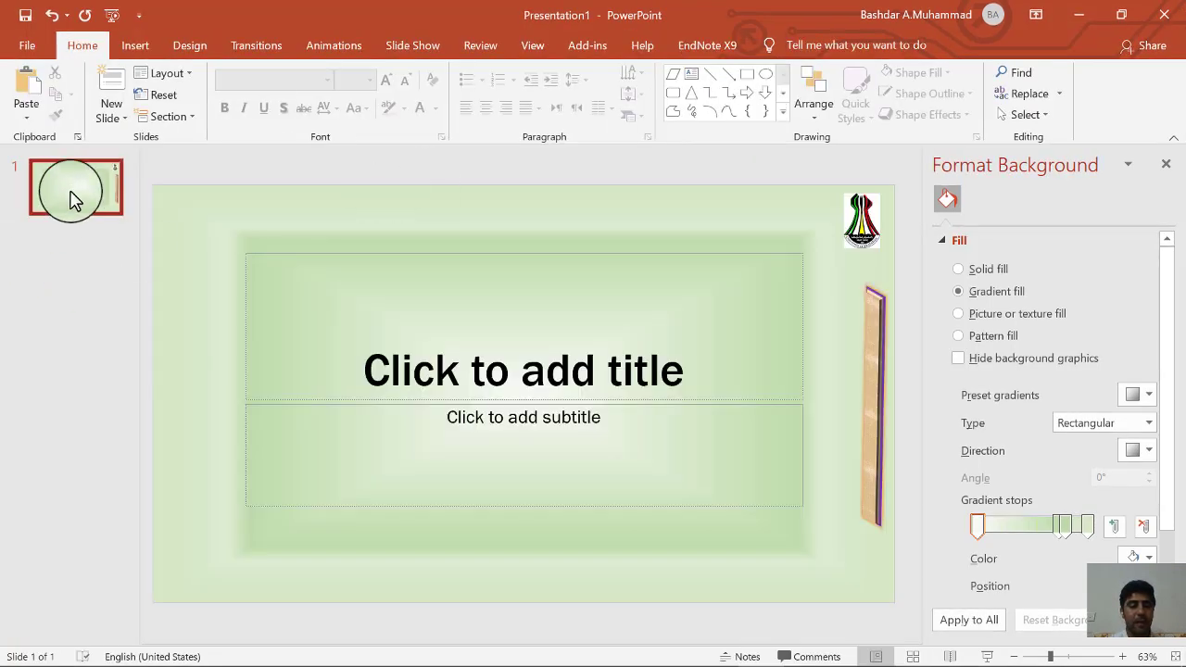
left_click(110, 88)
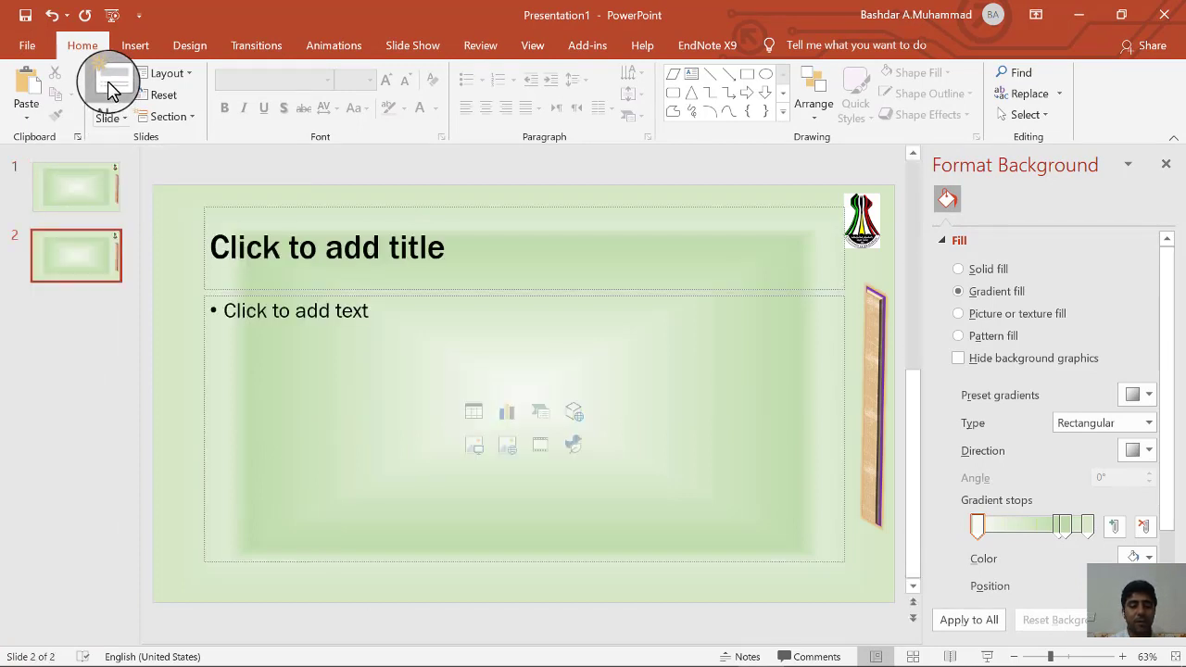
left_click(109, 88)
left_click(109, 88)
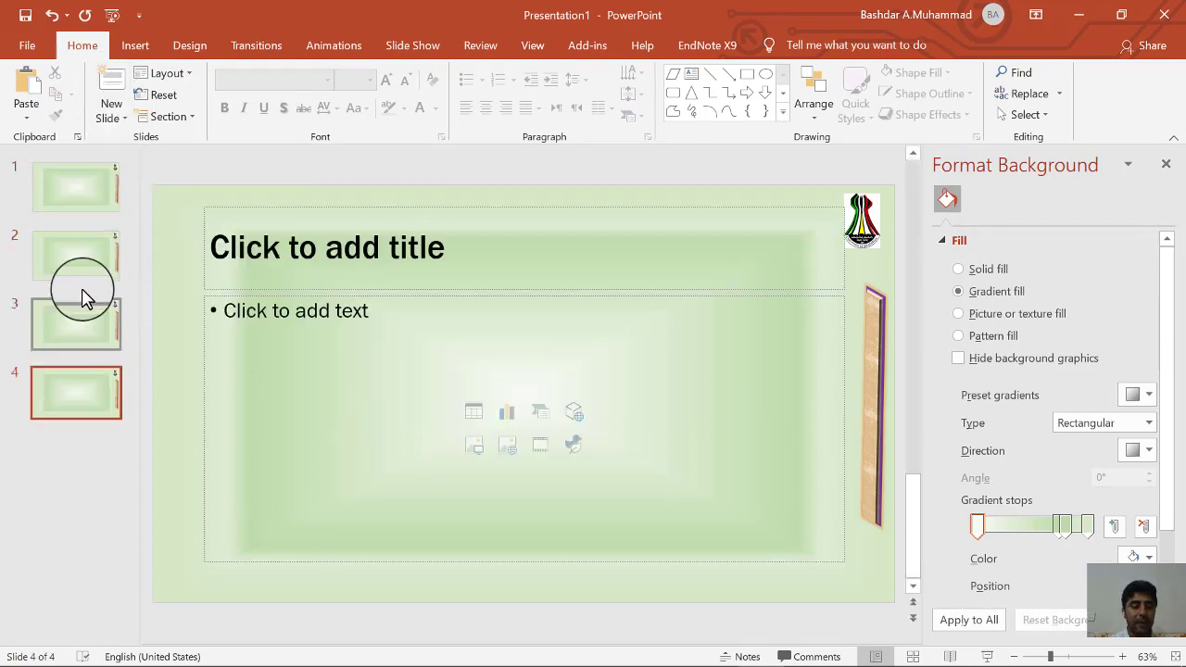
Browse through all four slides to check each one's green background.
left_click(76, 252)
left_click(82, 320)
left_click(83, 385)
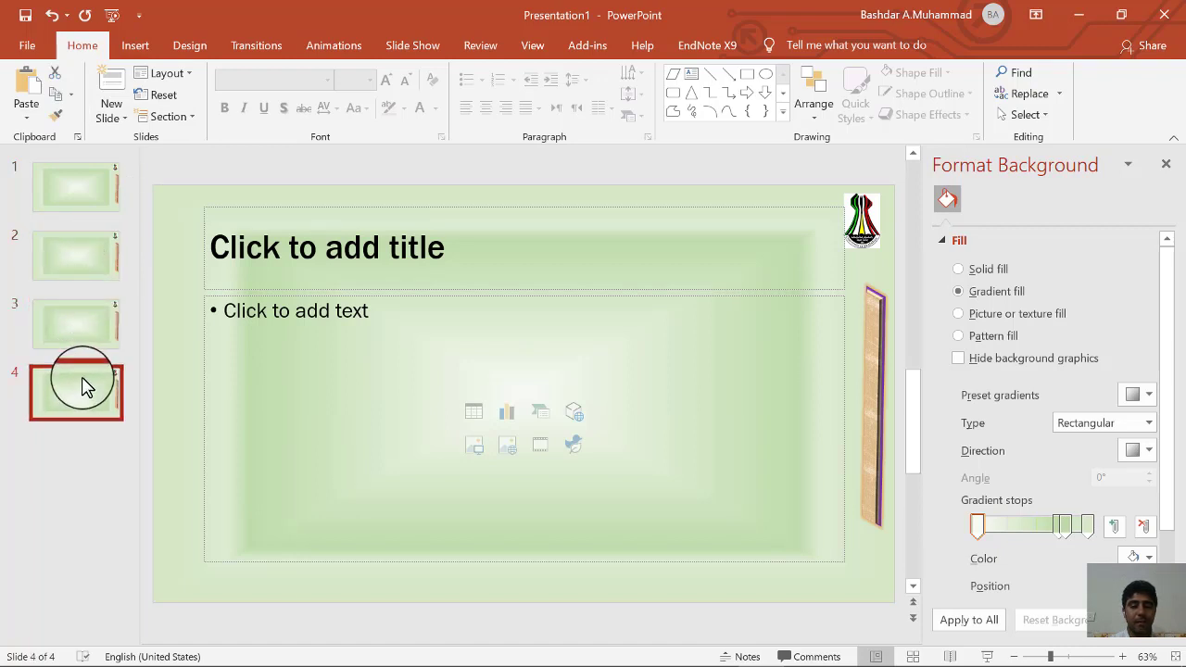
left_click(76, 214)
left_click(85, 260)
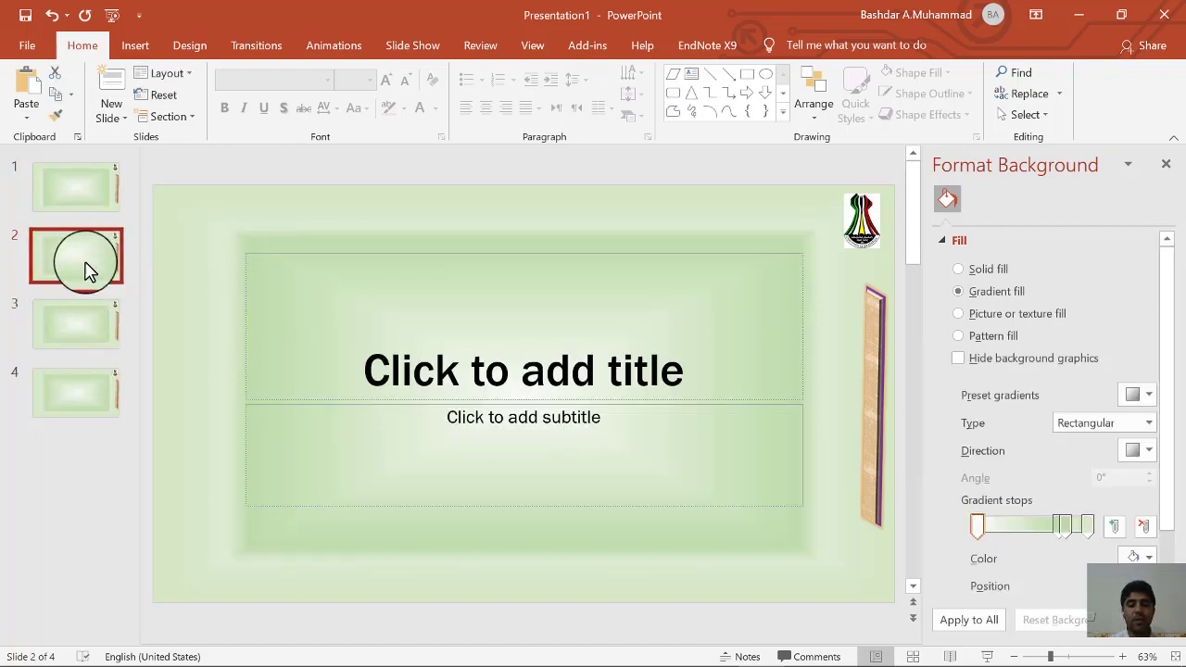
left_click(85, 329)
left_click(81, 408)
On slide 3, apply the custom green theme from the Design tab's Themes gallery.
left_click(75, 331)
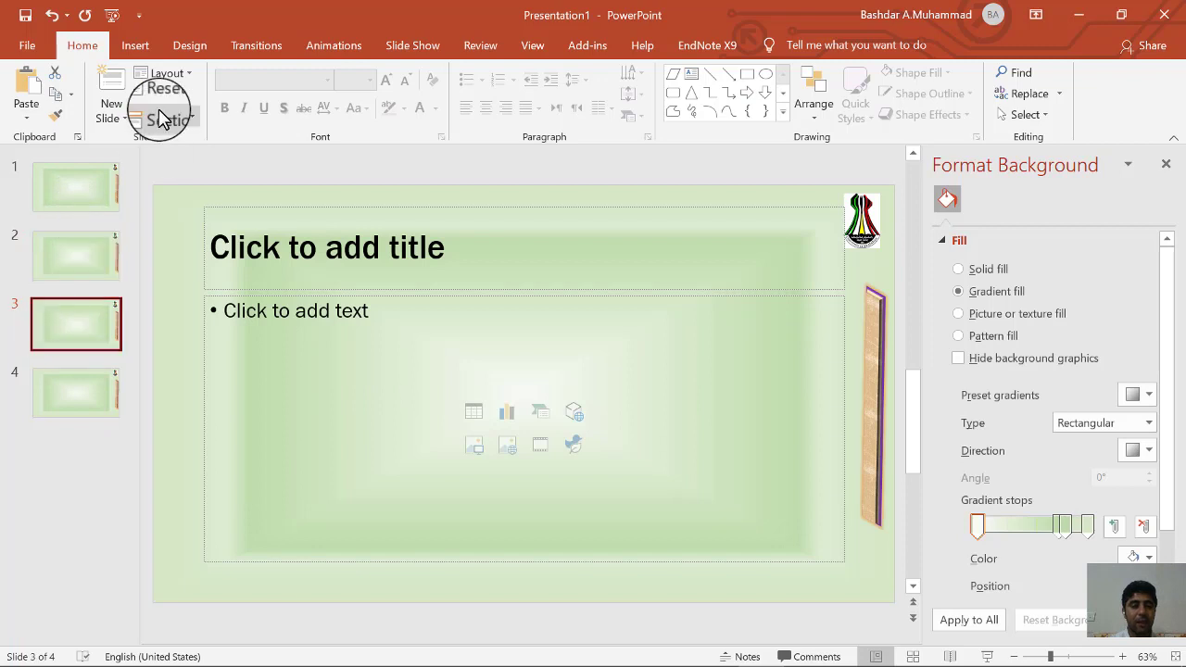
left_click(169, 56)
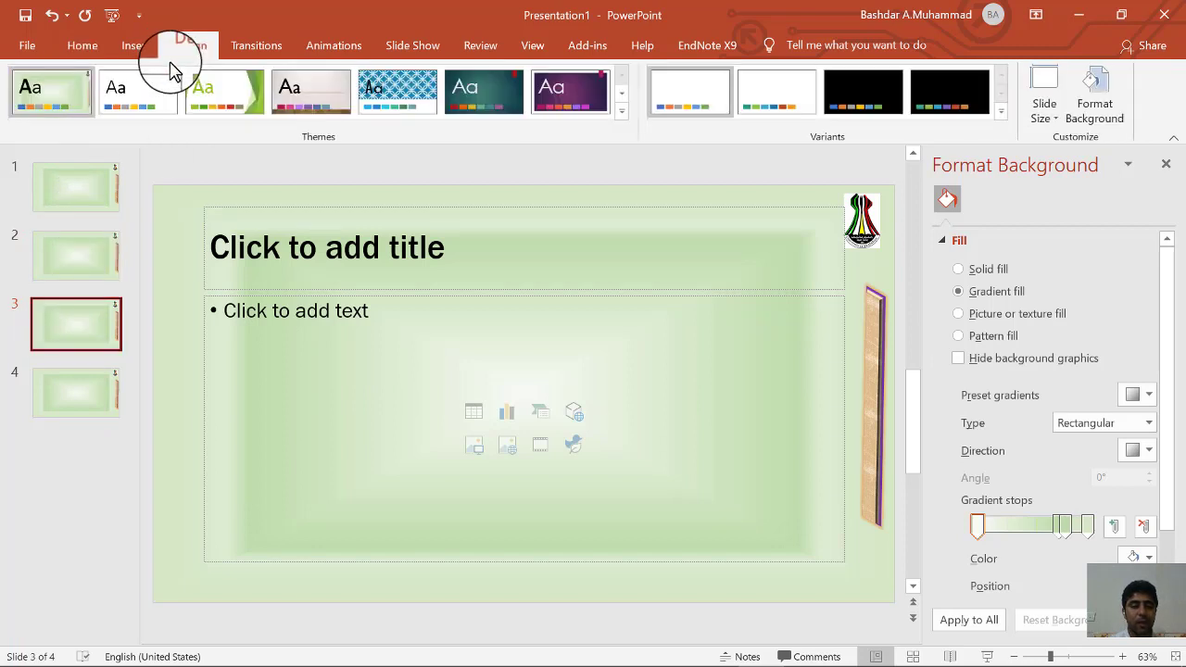
left_click(61, 109)
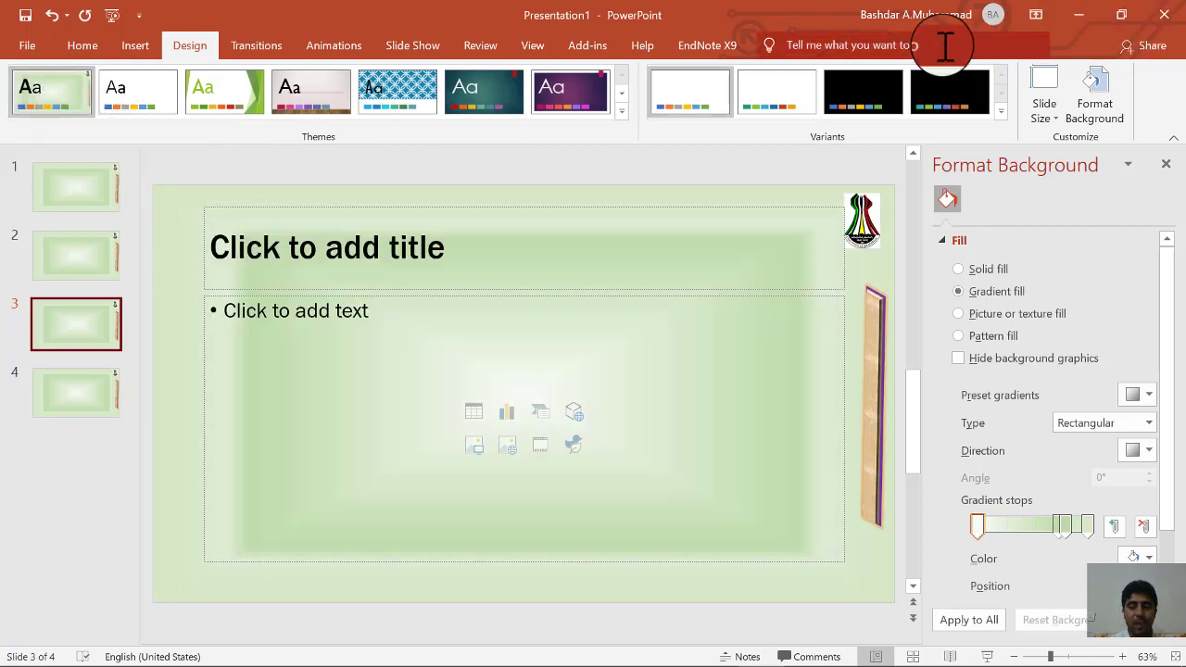
Close PowerPoint, saving Presentation1 to Documents when prompted.
left_click(1169, 16)
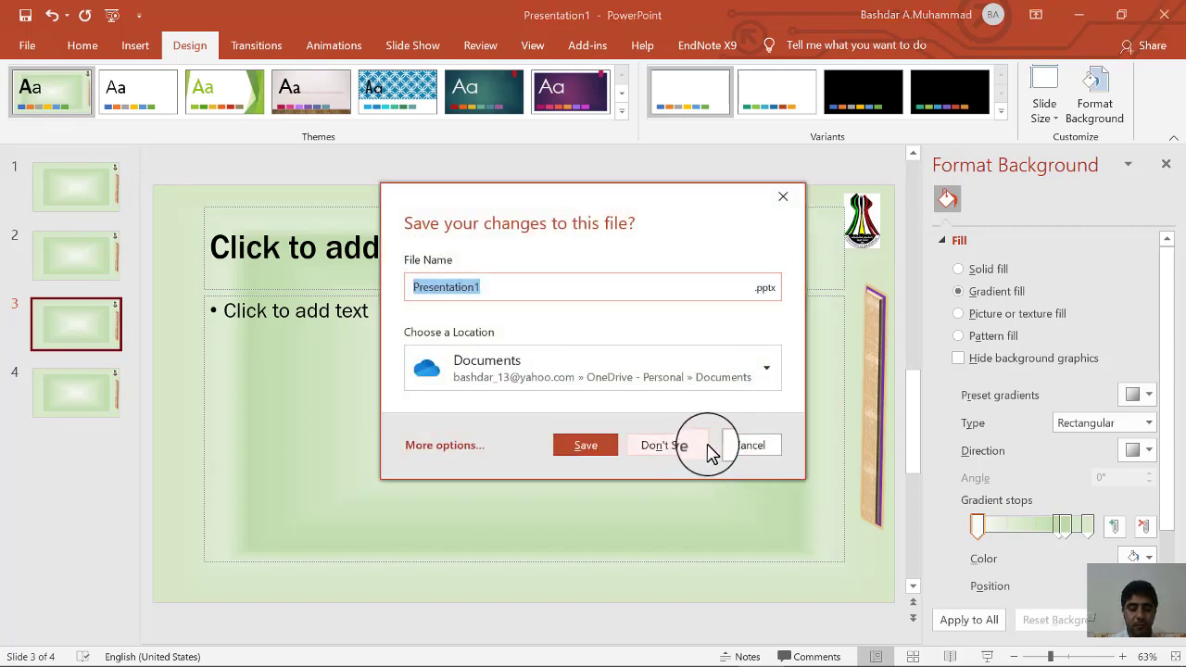
left_click(600, 446)
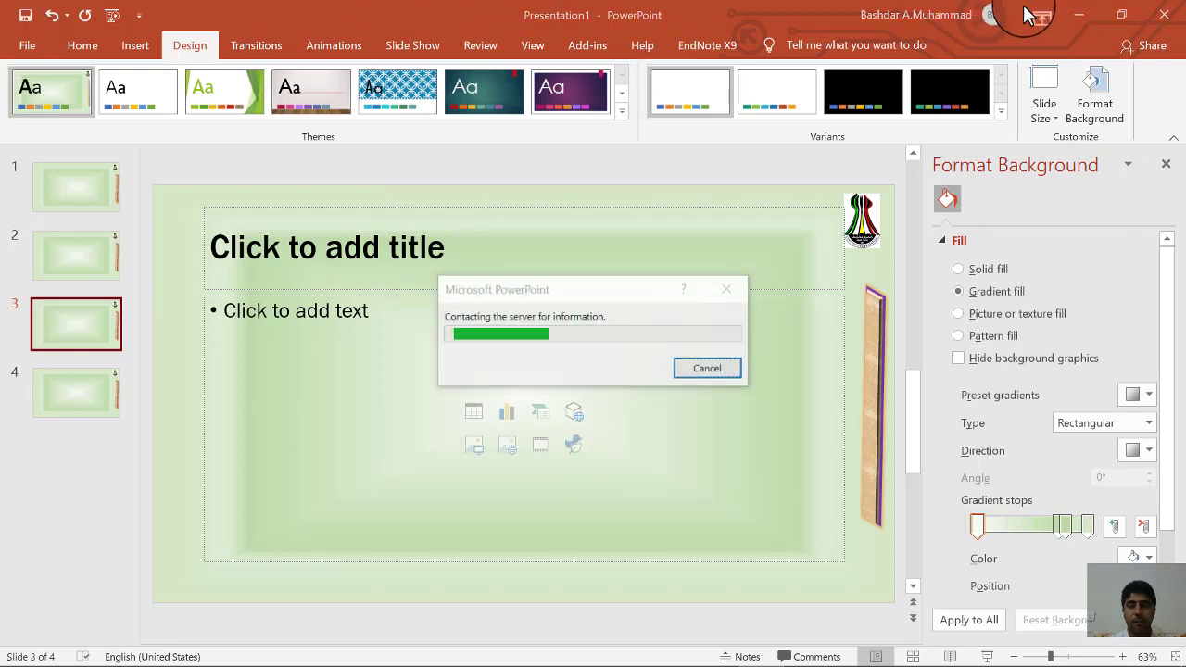
left_click(30, 50)
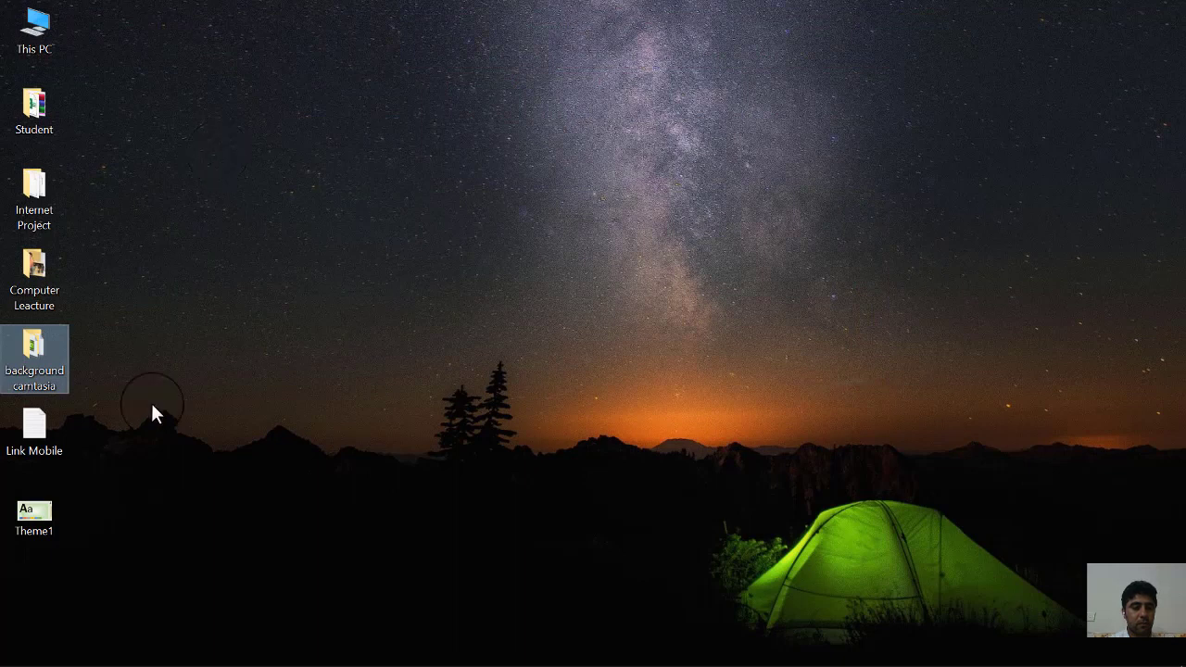
Select the Theme1 desktop file, relaunch PowerPoint from the taskbar and open a blank presentation.
left_click(56, 515)
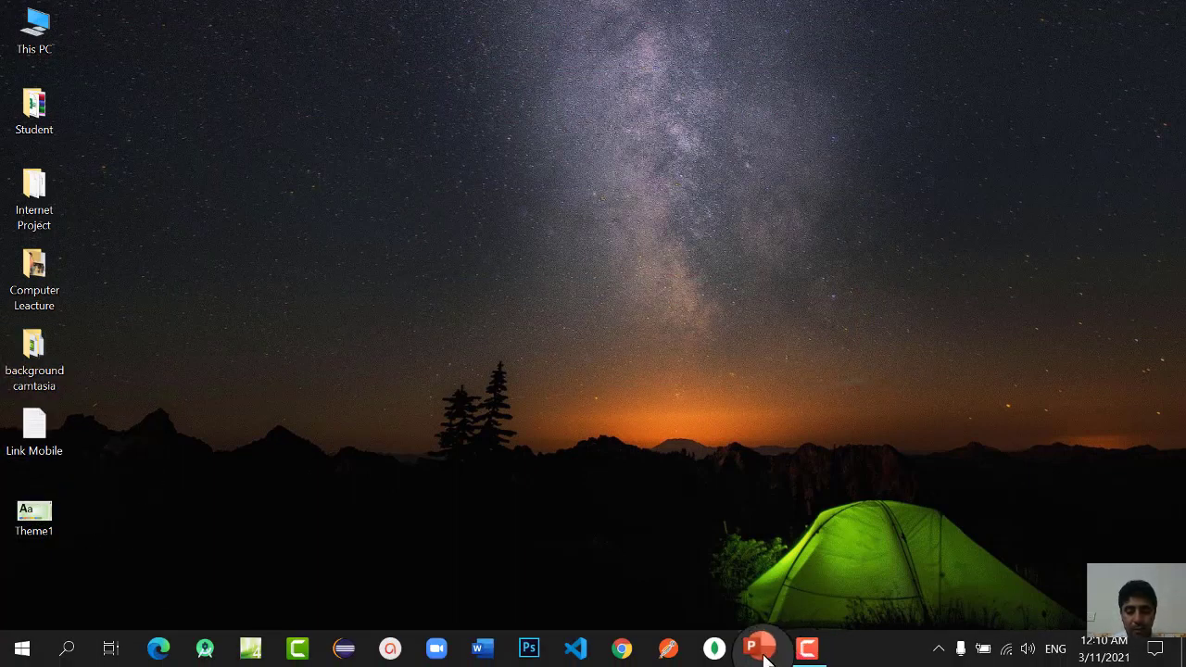
left_click(757, 649)
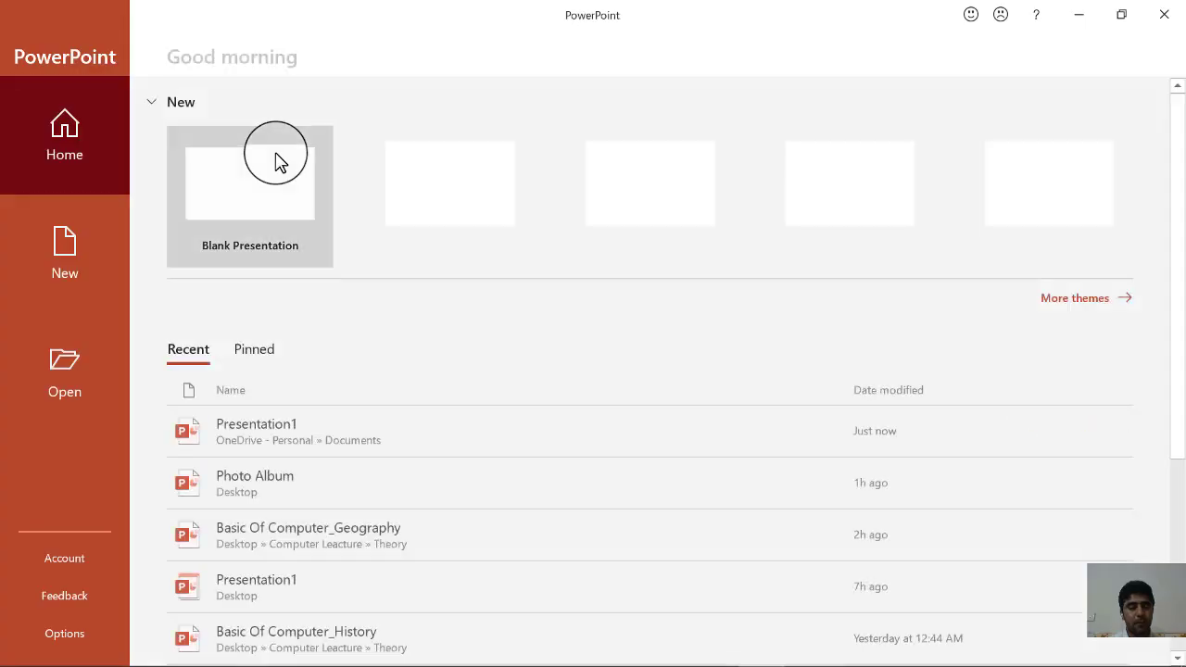
left_click(268, 215)
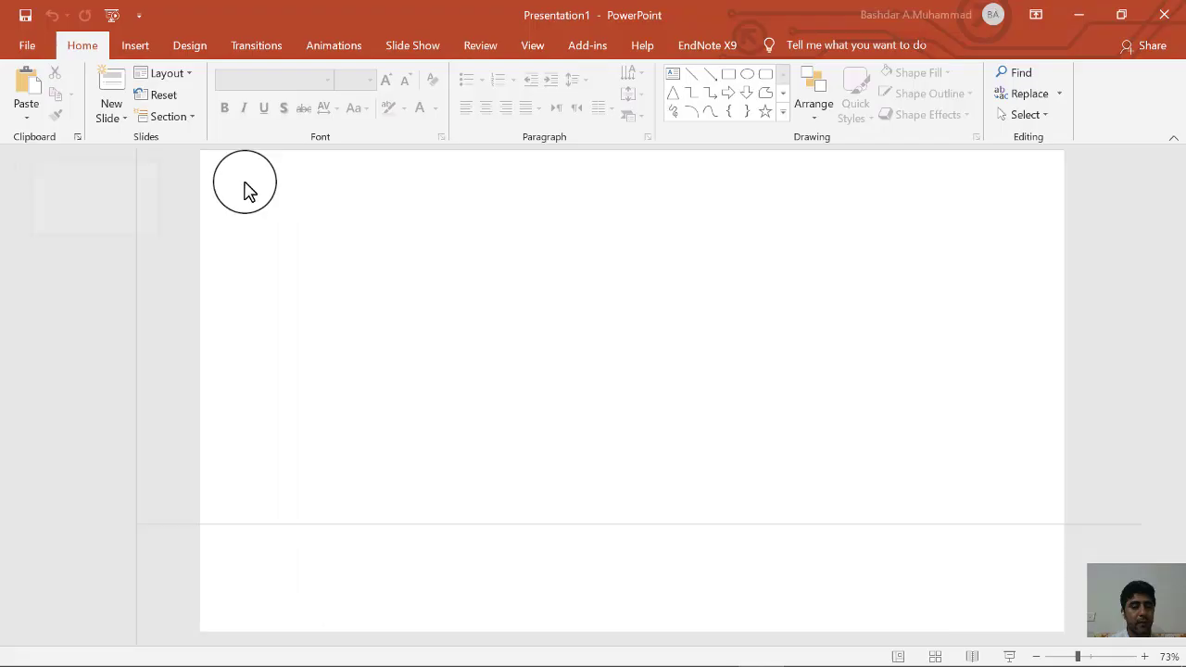
Browse for Themes, pick Theme1 from the Desktop and apply it to the presentation.
left_click(209, 46)
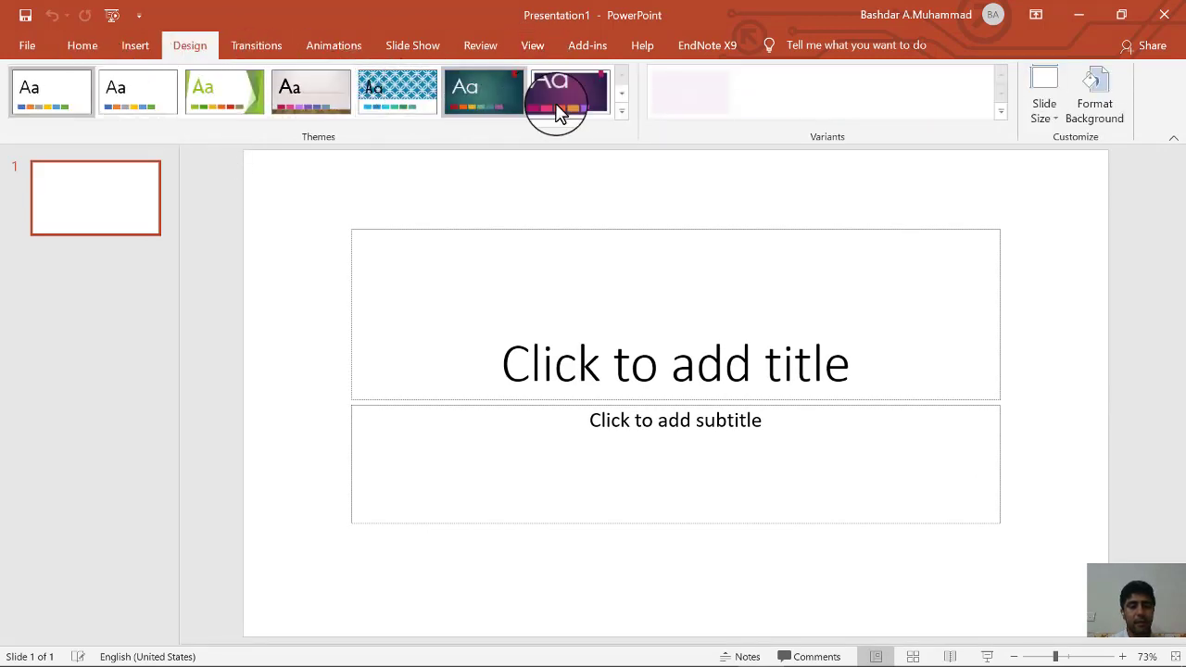
left_click(621, 112)
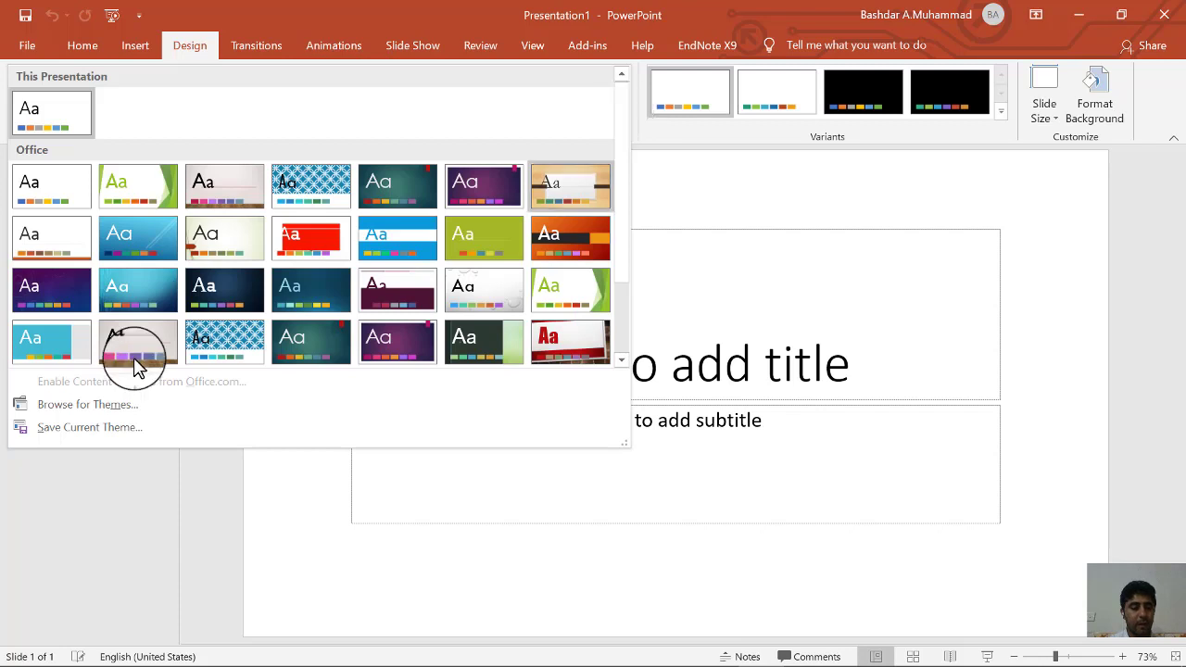
left_click(102, 417)
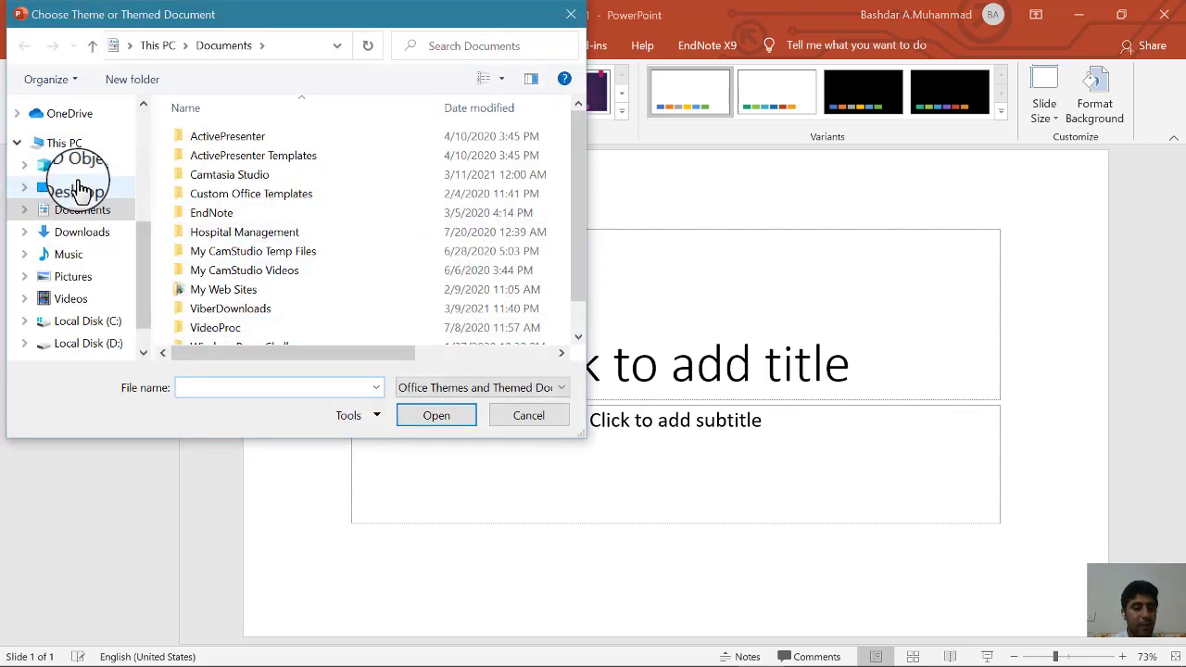
left_click(79, 187)
left_click(246, 292)
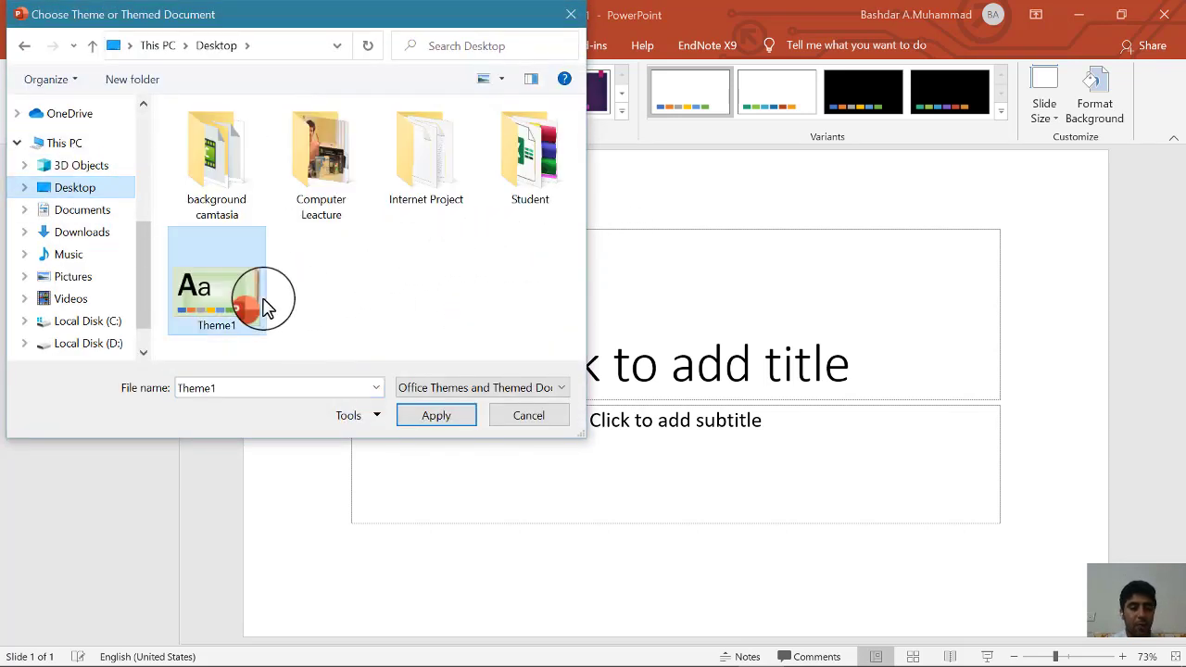
left_click(434, 416)
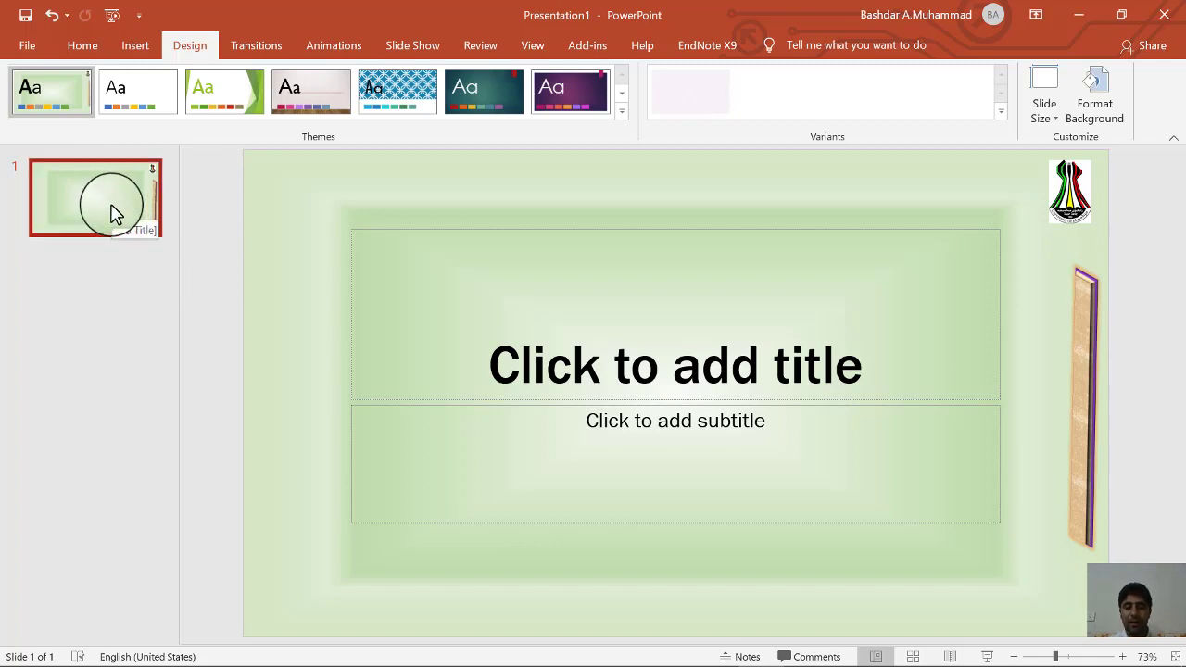
Enter 'Computer' as the title slide's heading and leave the subtitle blank.
left_click(588, 336)
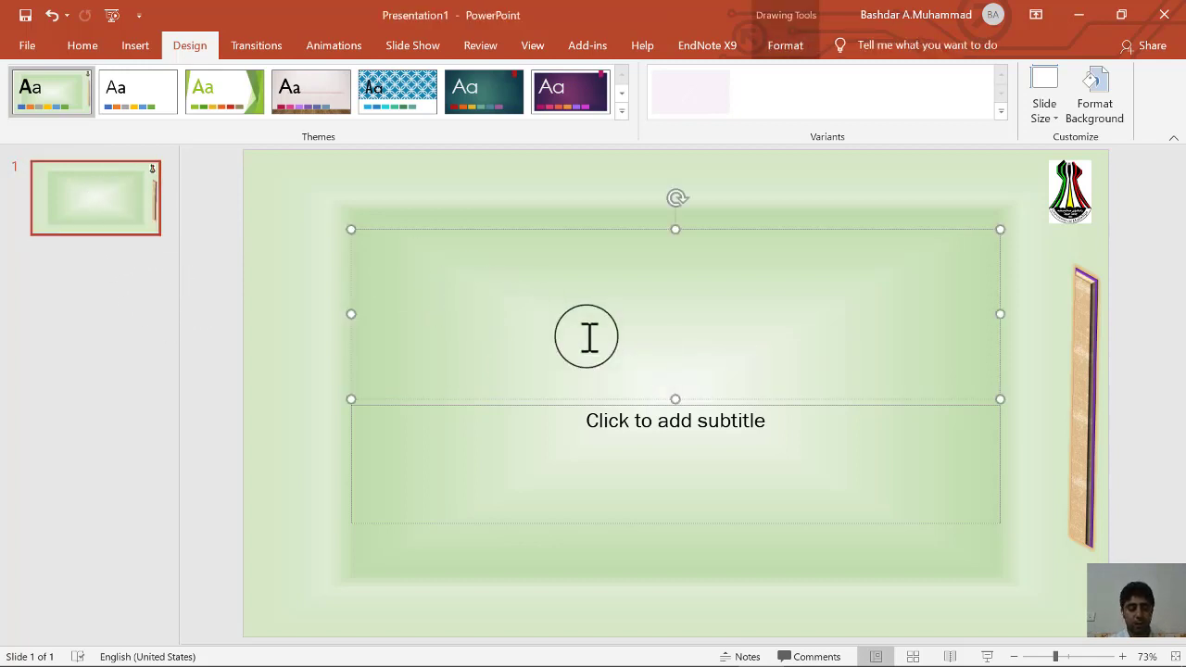
type("Comput")
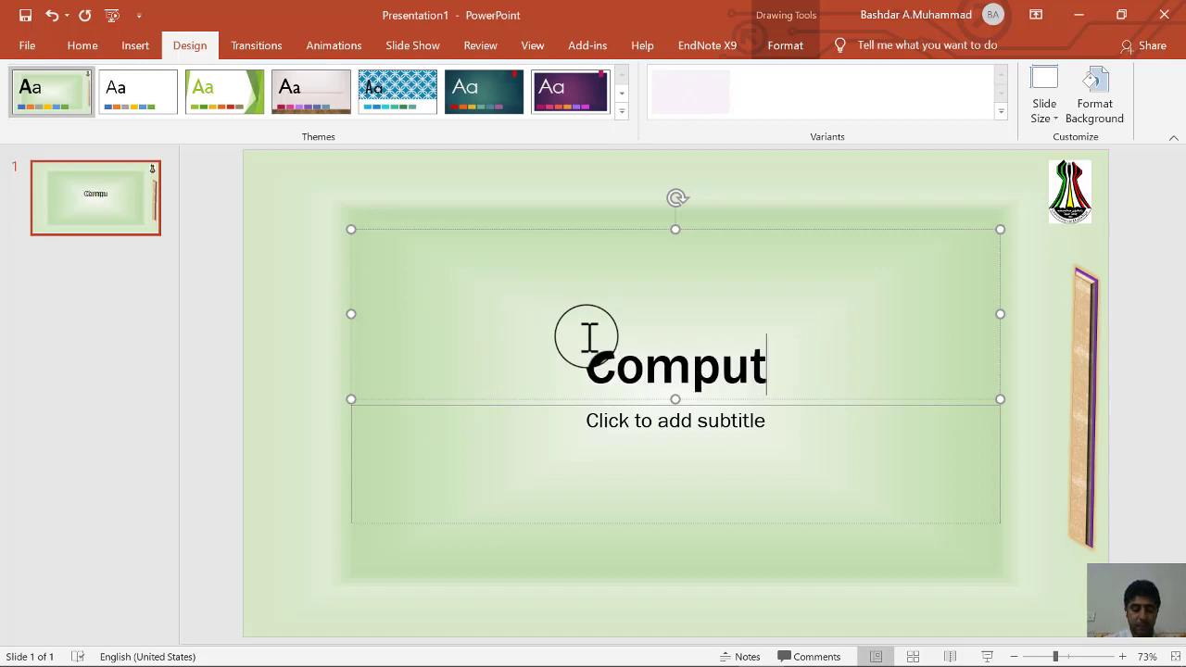
type("er")
left_click(603, 415)
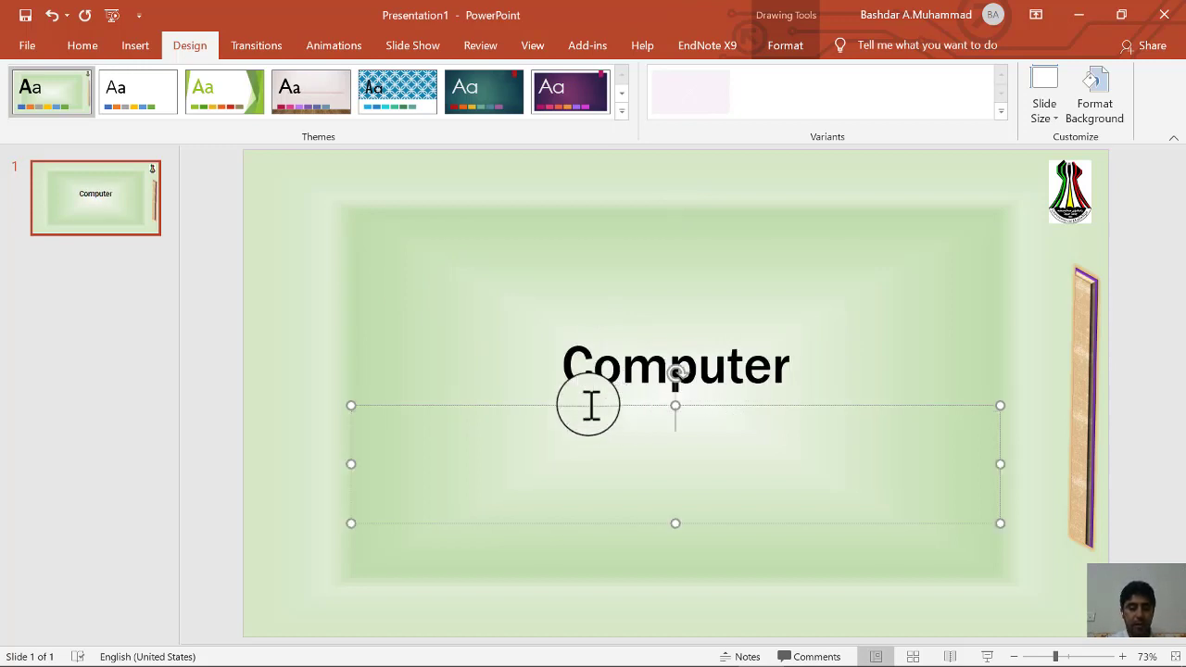
left_click(77, 285)
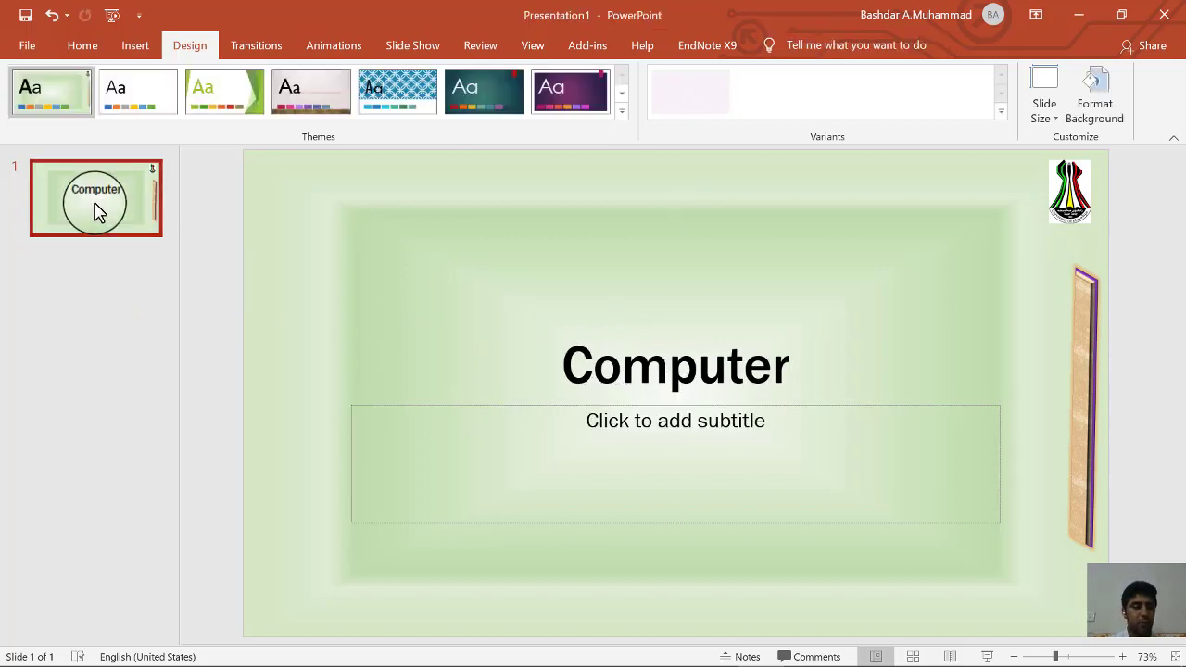
Add slide 2 and switch it to the Comparison layout.
left_click(83, 48)
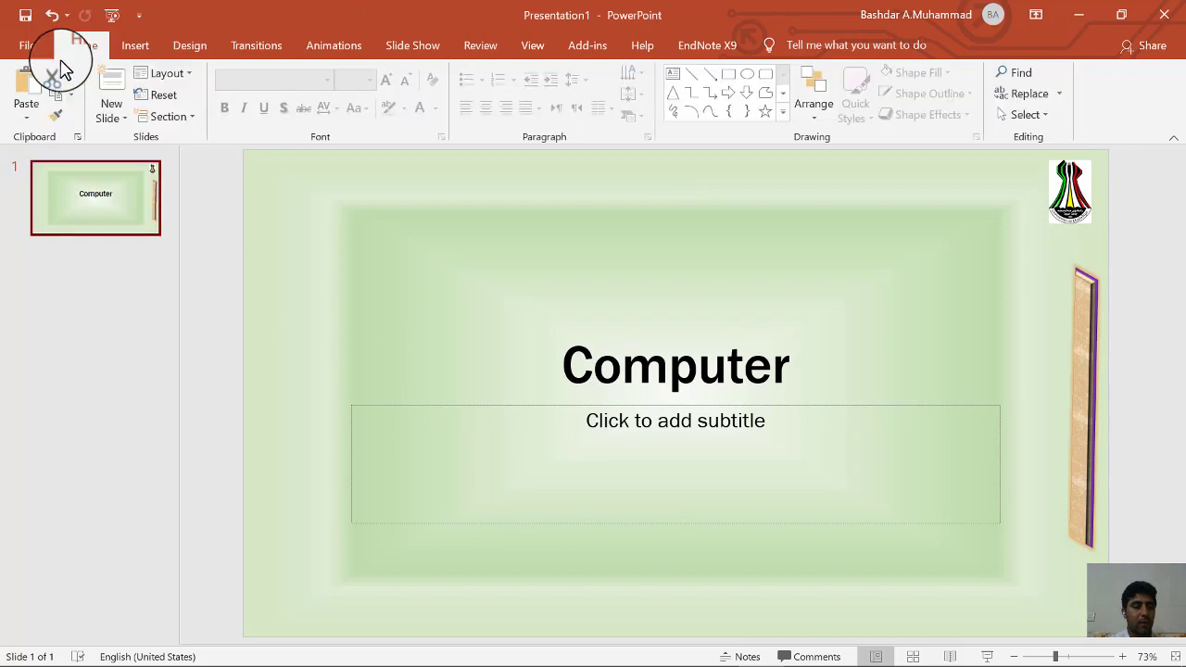
left_click(112, 103)
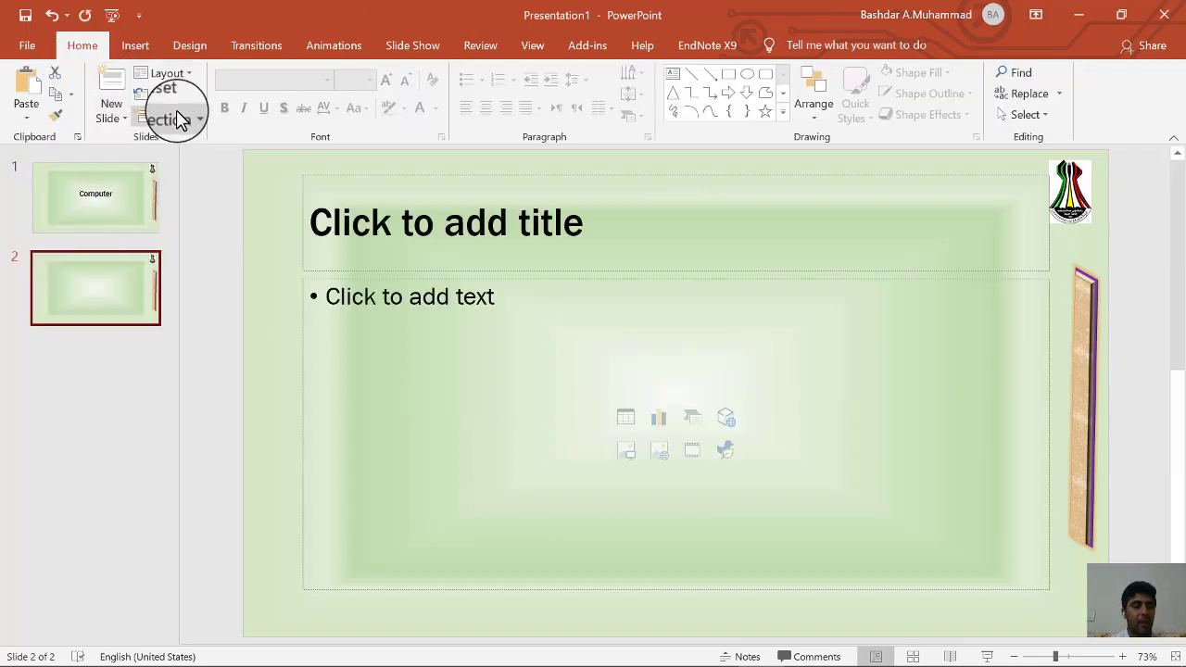
left_click(186, 77)
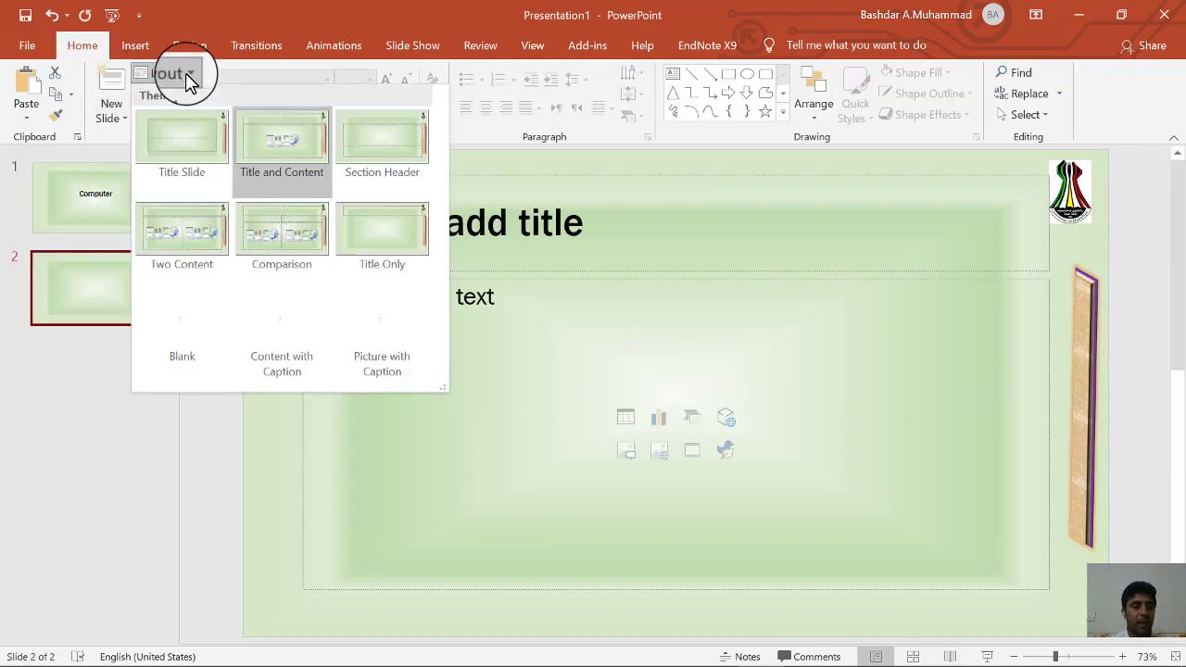
left_click(307, 226)
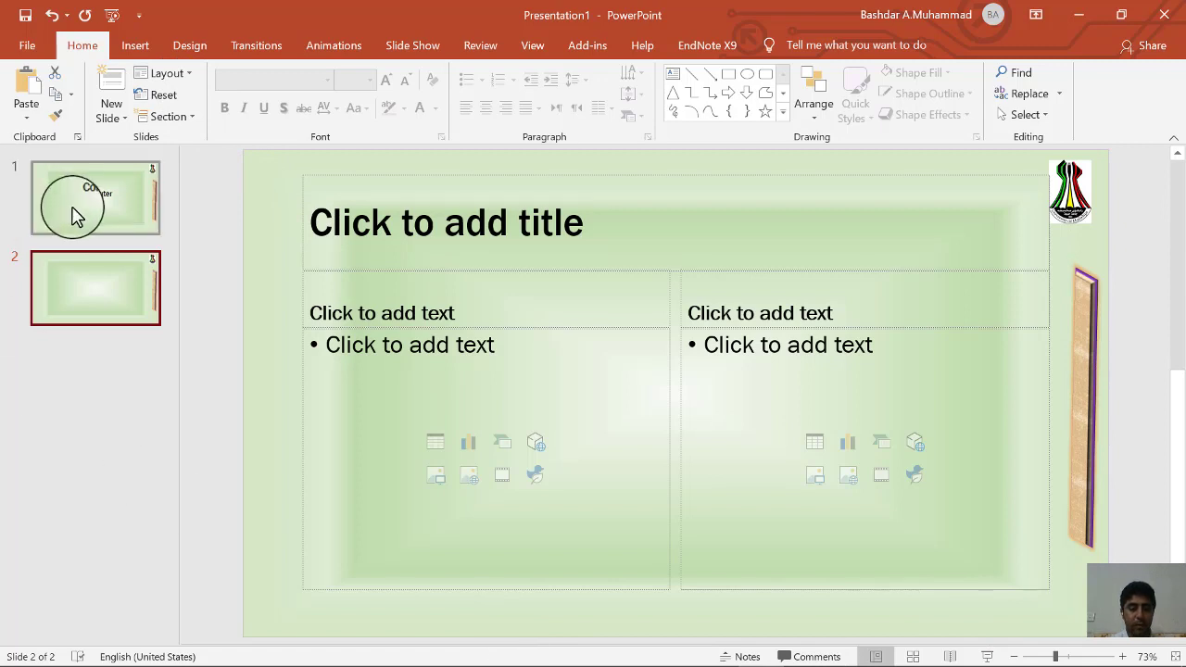
Glance at the title slide, then add a third slide after slide 2.
left_click(74, 211)
left_click(85, 278)
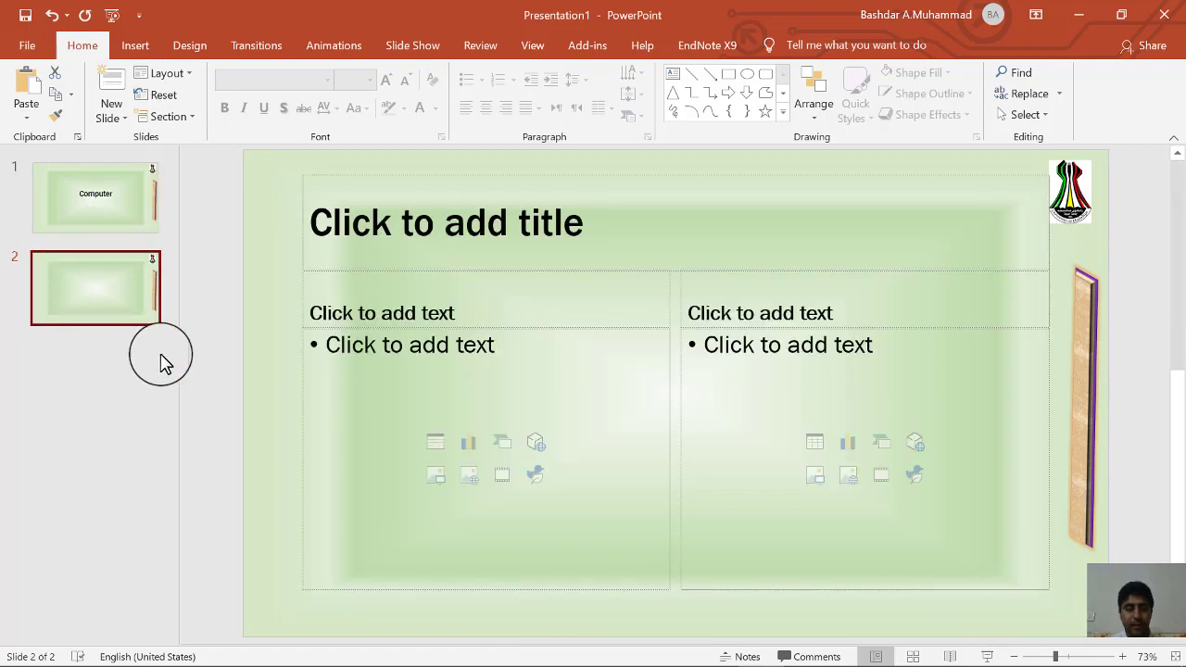
left_click(116, 83)
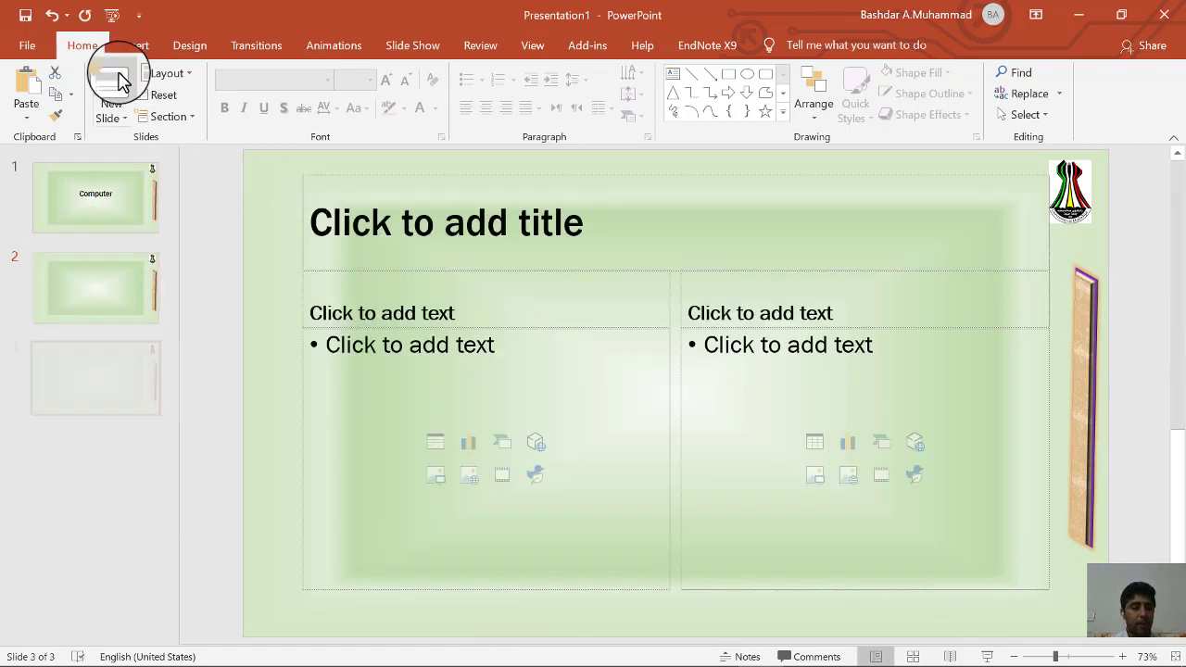